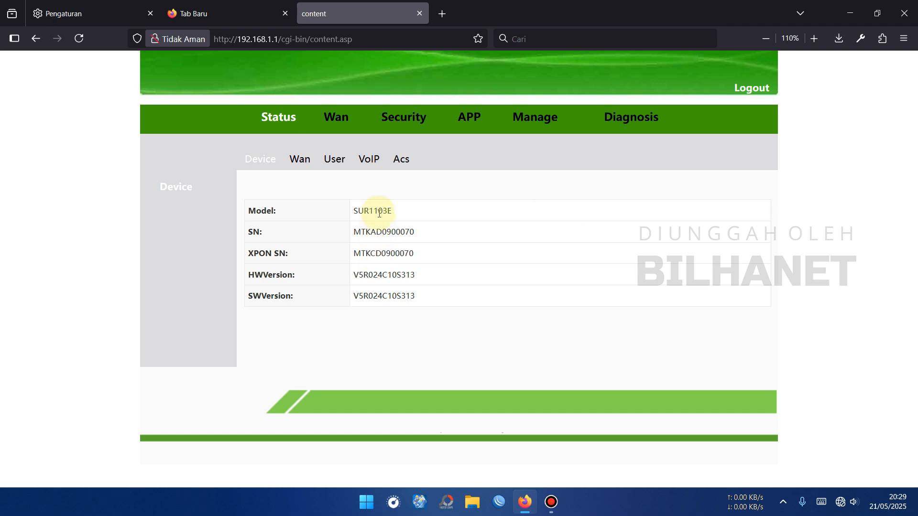
- Open the Wan page and select 1_TR069_R_VID_1011 to review its Route mode and VLAN 1011
{"action": "double_click", "coordinate": [375, 211]}
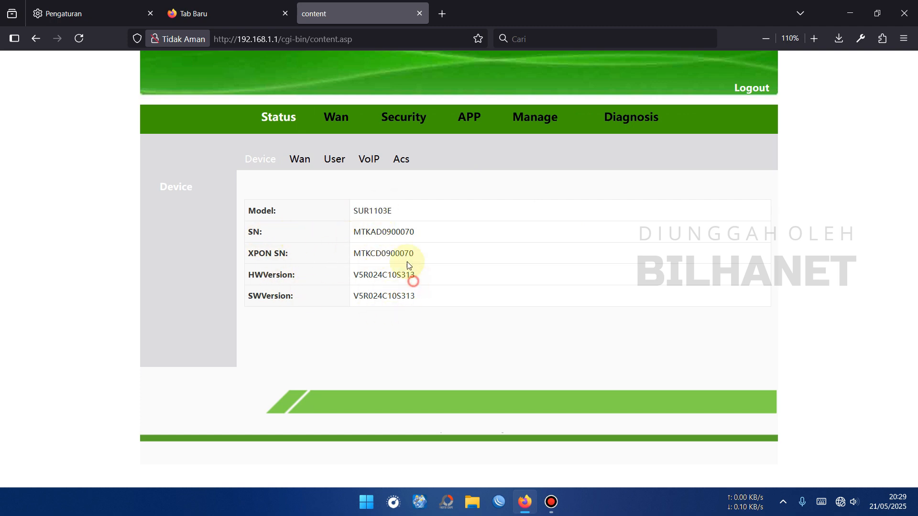
{"action": "left_click", "coordinate": [334, 118]}
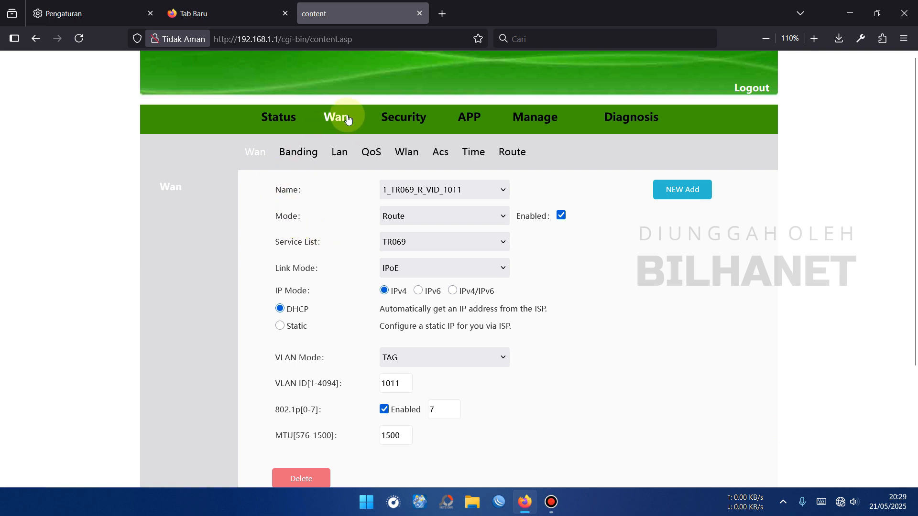
{"action": "left_click", "coordinate": [452, 189]}
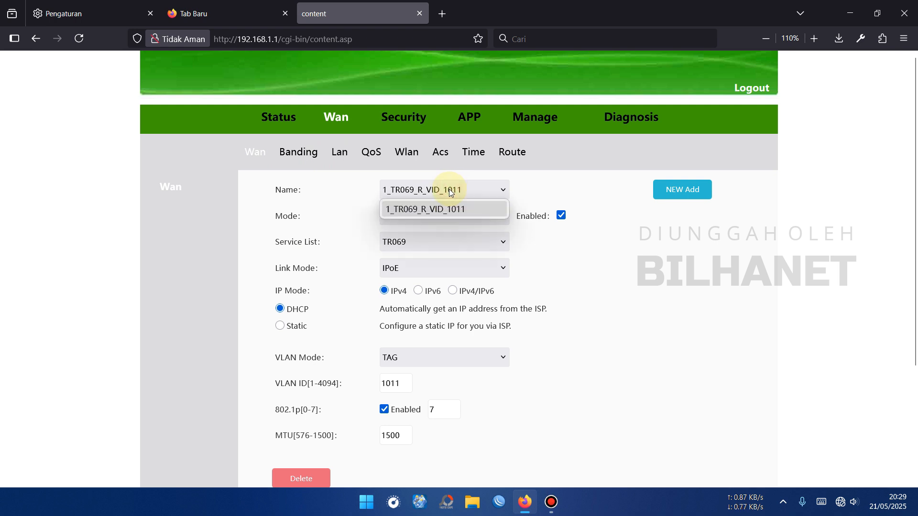
{"action": "left_click", "coordinate": [485, 209]}
{"action": "left_click", "coordinate": [488, 190]}
{"action": "left_click", "coordinate": [480, 210]}
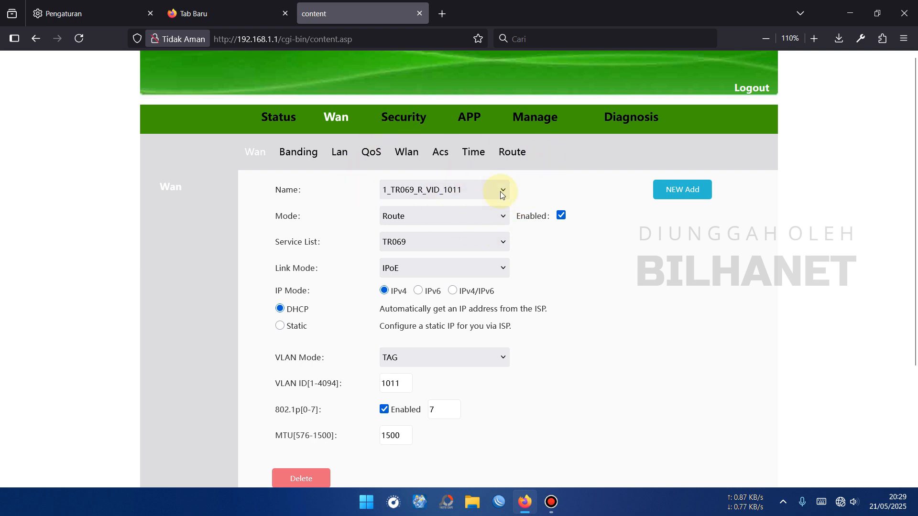
{"action": "left_click", "coordinate": [435, 195]}
{"action": "left_click", "coordinate": [435, 194]}
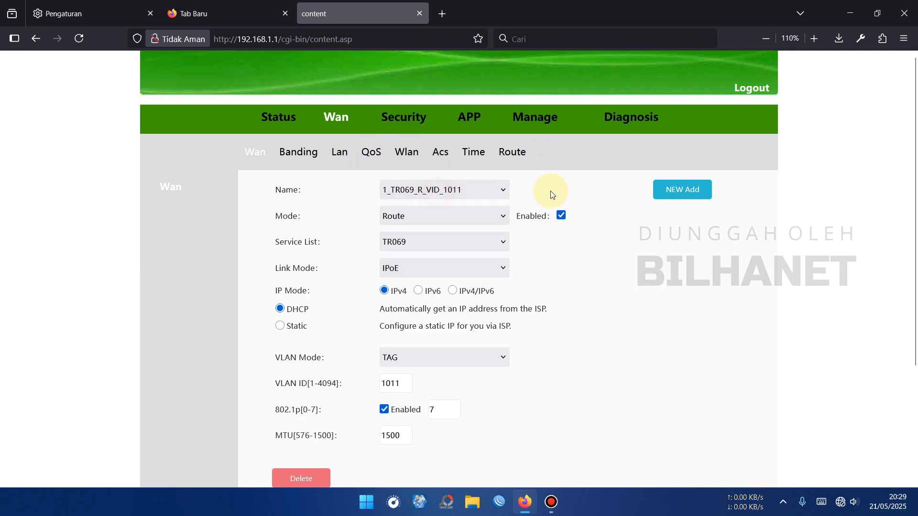
- Start a new WAN connection in Route mode with INTERNET service and PPPoE link mode
{"action": "left_click", "coordinate": [699, 196]}
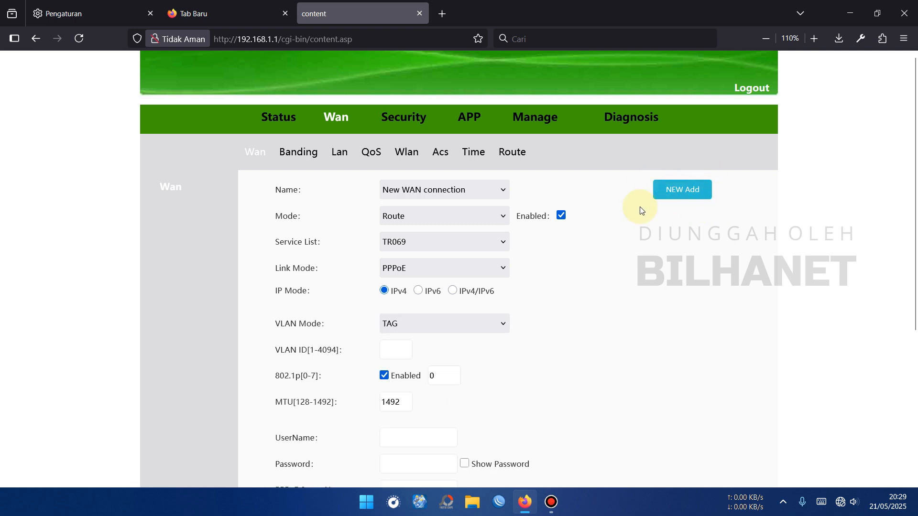
{"action": "left_click", "coordinate": [432, 191]}
{"action": "left_click", "coordinate": [427, 224]}
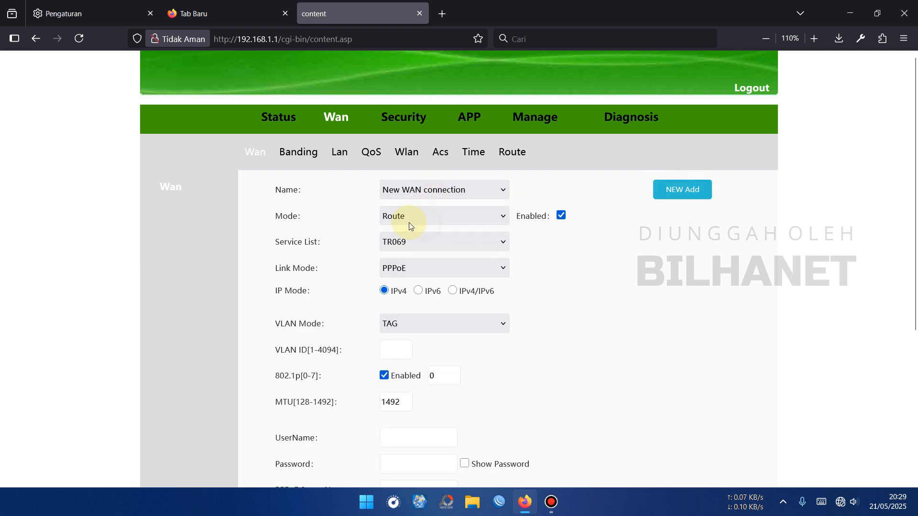
{"action": "left_click", "coordinate": [386, 223]}
{"action": "left_click", "coordinate": [410, 234]}
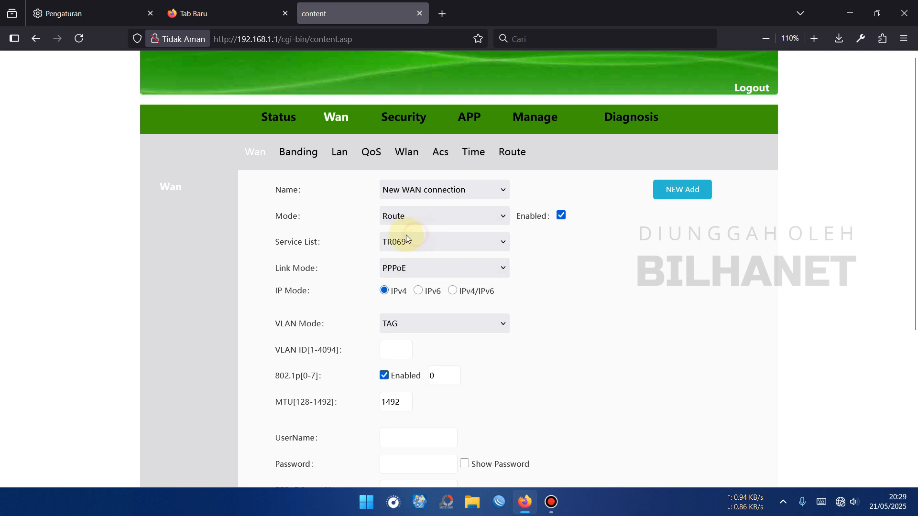
{"action": "left_click", "coordinate": [414, 243]}
{"action": "left_click", "coordinate": [415, 274]}
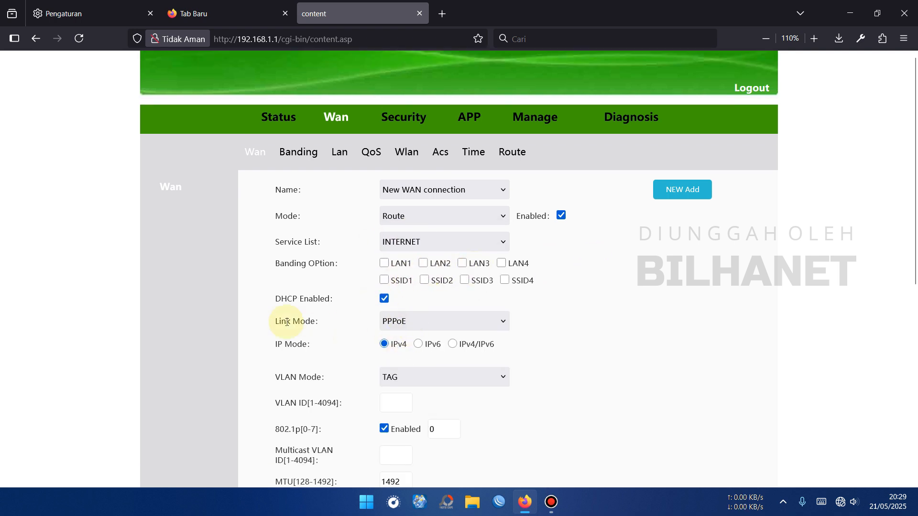
{"action": "left_click", "coordinate": [425, 322]}
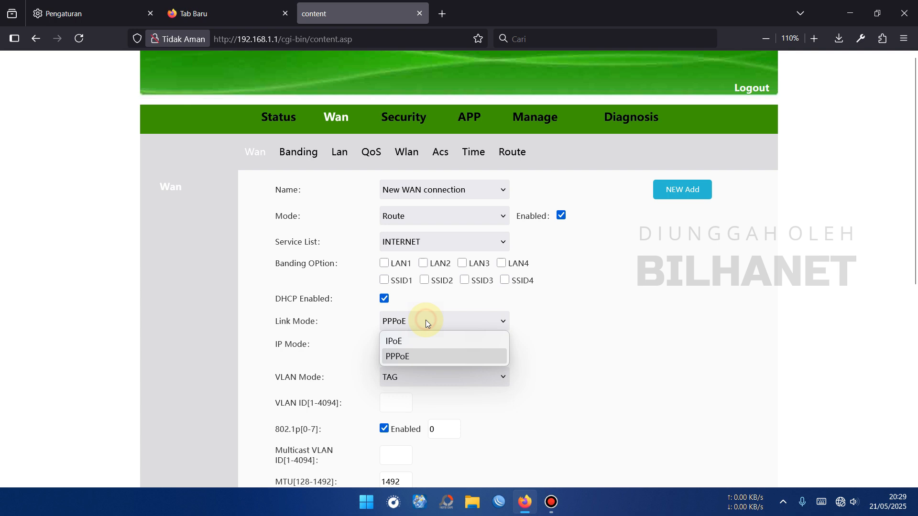
{"action": "left_click", "coordinate": [421, 357]}
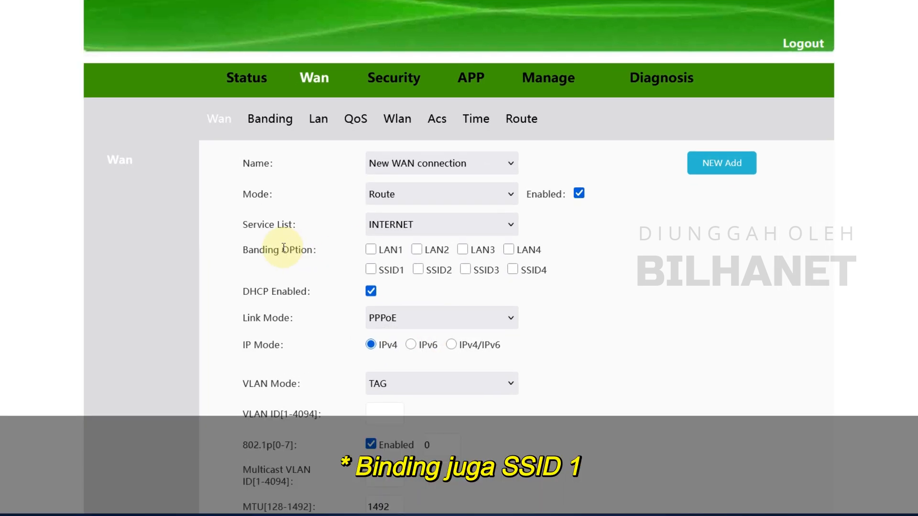
- Bind the new connection to LAN1 and LAN2 and set its VLAN mode to UNTAG
{"action": "left_click", "coordinate": [383, 263]}
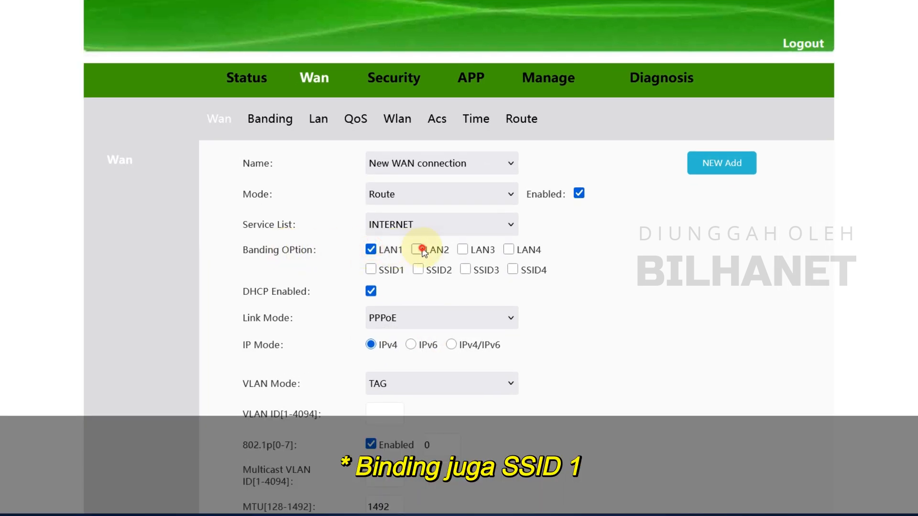
{"action": "left_click", "coordinate": [417, 249]}
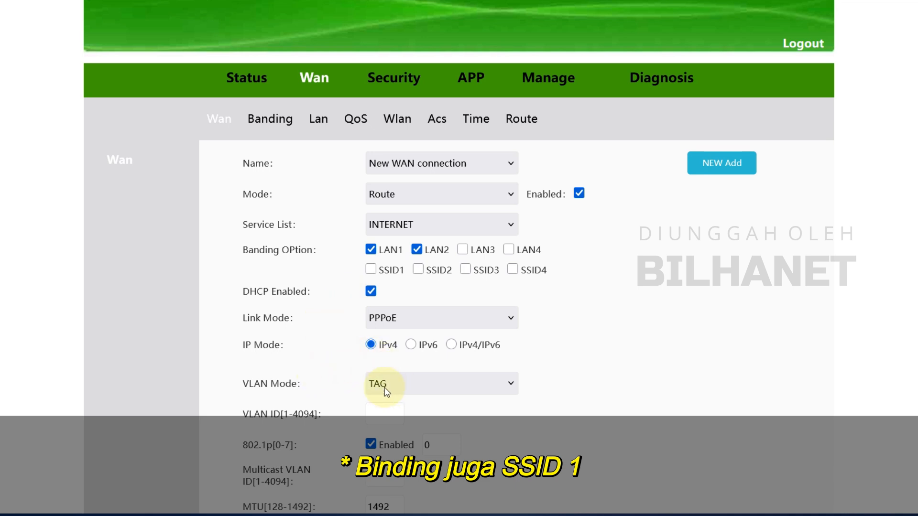
{"action": "left_click", "coordinate": [401, 389]}
{"action": "left_click", "coordinate": [410, 420]}
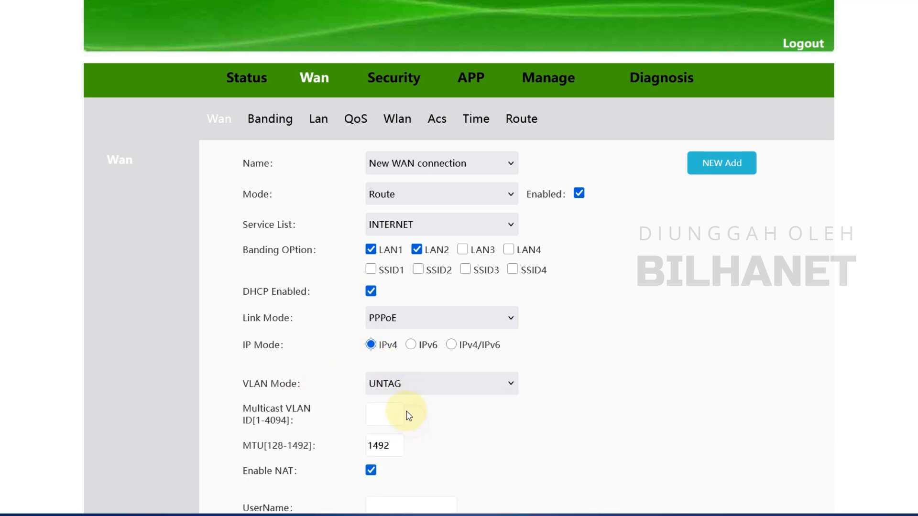
- Enter the PPPoE username and password, keep Dial Mode on Auto, and apply
{"action": "scroll", "coordinate": [403, 405], "scroll_direction": "down", "scroll_amount": 2}
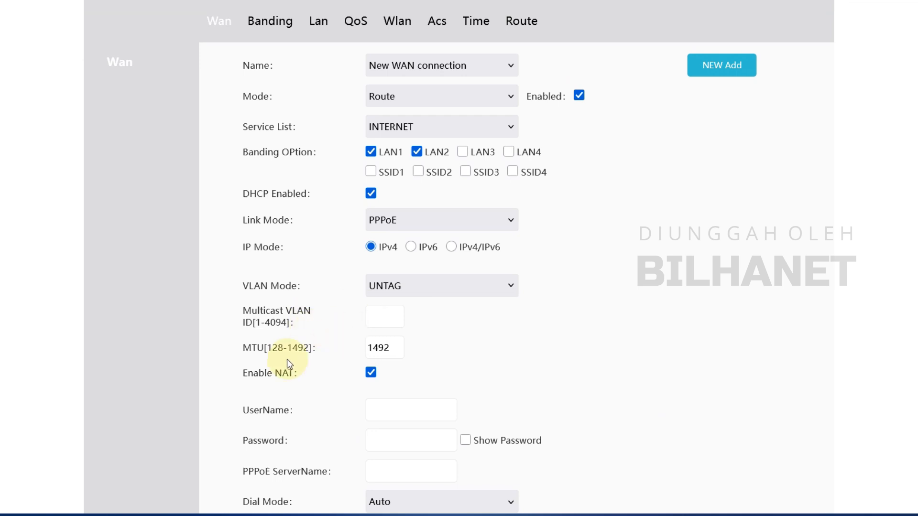
{"action": "scroll", "coordinate": [376, 381], "scroll_direction": "down", "scroll_amount": 2}
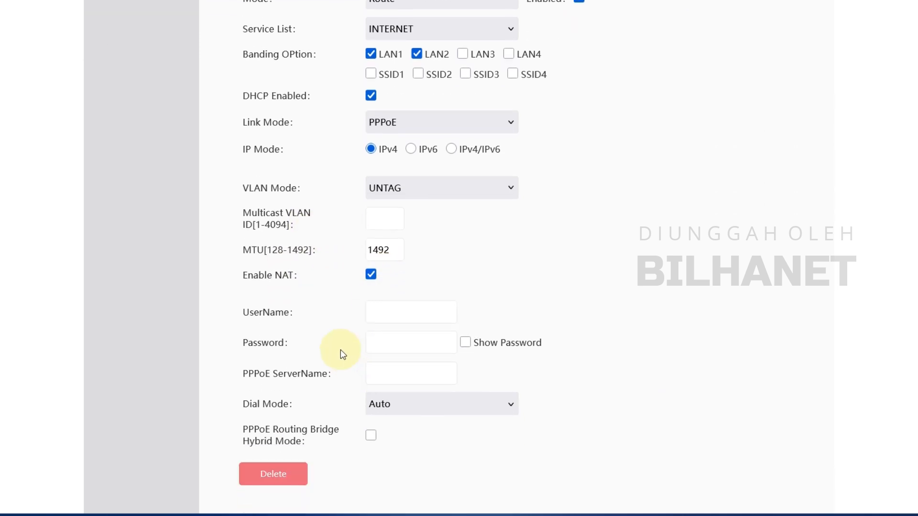
{"action": "left_click", "coordinate": [420, 307]}
{"action": "type", "text": "SUR"}
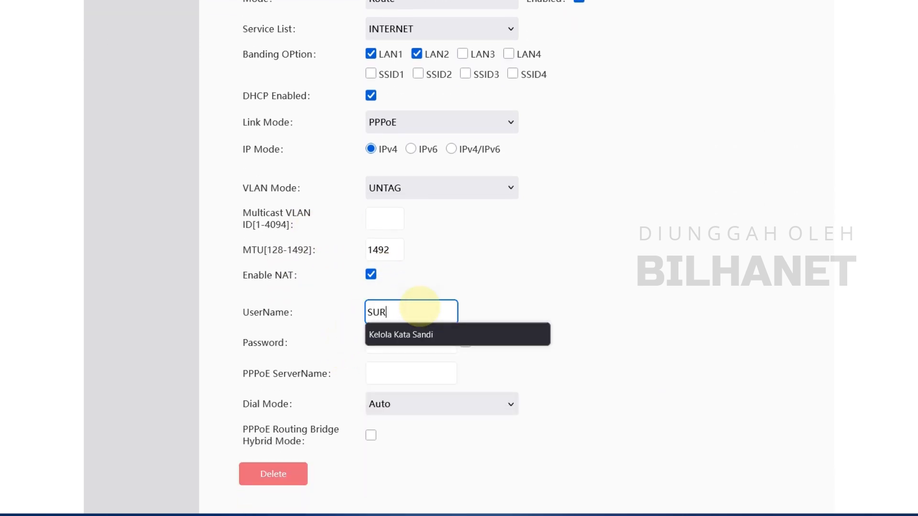
{"action": "key", "text": "Tab"}
{"action": "type", "text": "123"}
{"action": "left_click", "coordinate": [405, 405]}
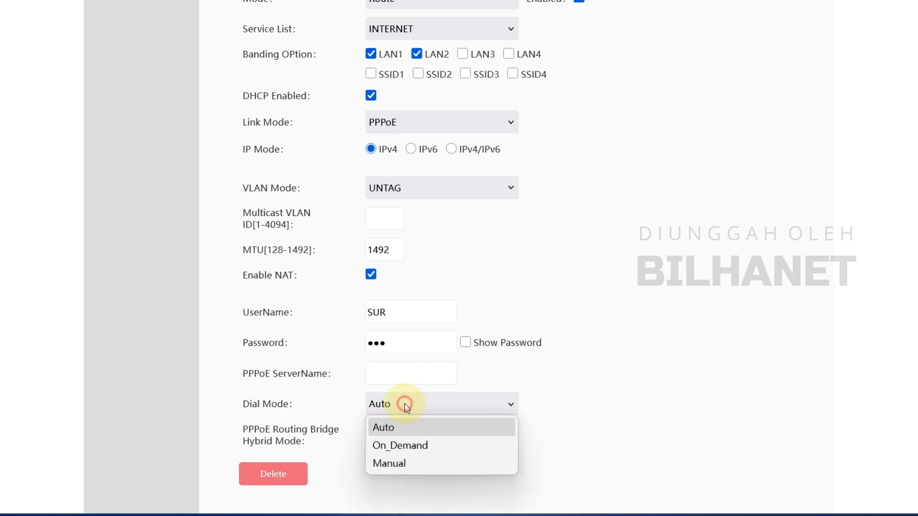
{"action": "left_click", "coordinate": [414, 432]}
{"action": "scroll", "coordinate": [569, 452], "scroll_direction": "down", "scroll_amount": 1}
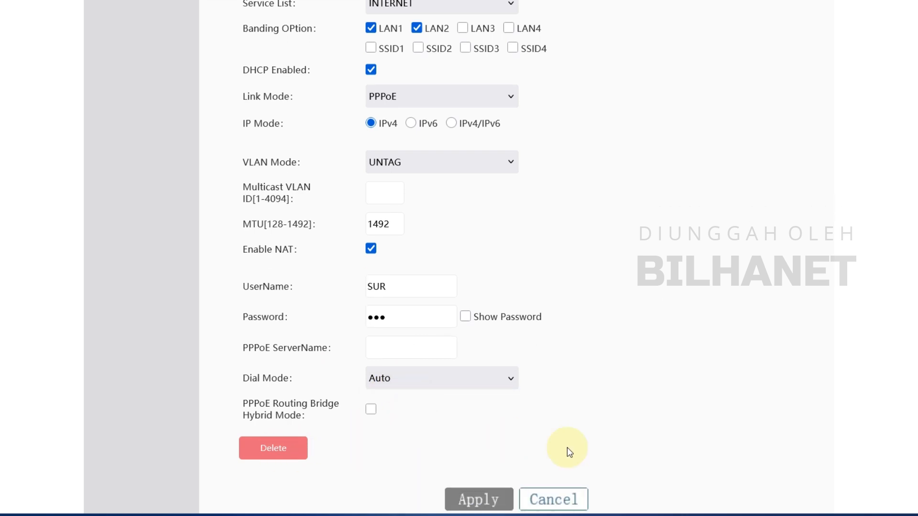
{"action": "scroll", "coordinate": [525, 450], "scroll_direction": "down", "scroll_amount": 3}
{"action": "left_click", "coordinate": [491, 436]}
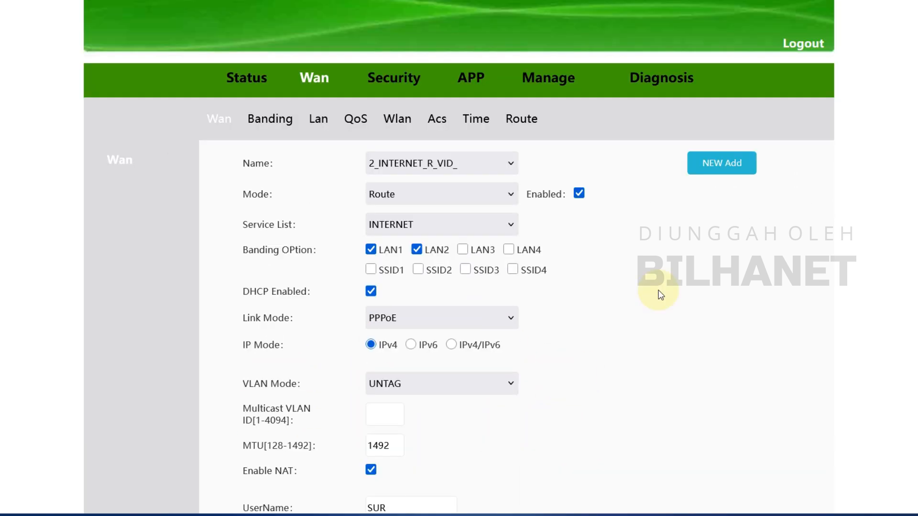
- Start another new WAN connection in Bridge mode with the OTHER service type
{"action": "left_click", "coordinate": [719, 168]}
{"action": "left_click", "coordinate": [448, 172]}
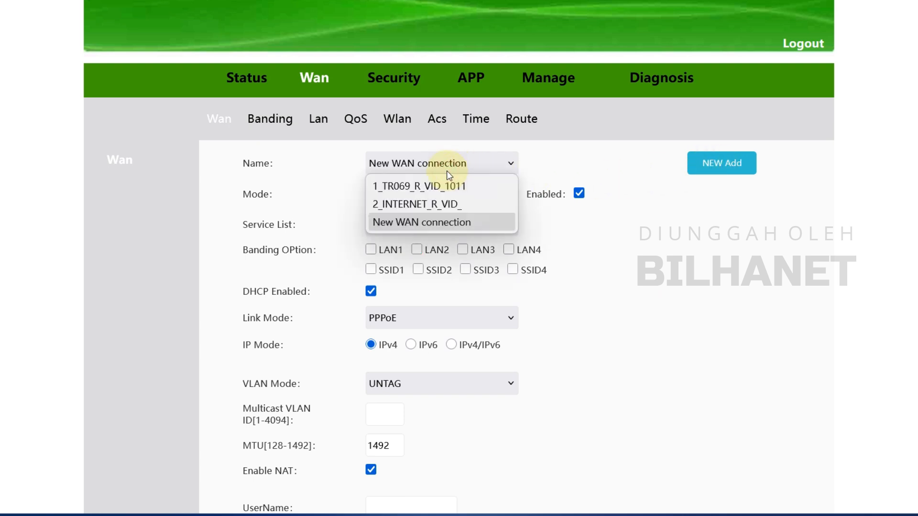
{"action": "left_click", "coordinate": [444, 223]}
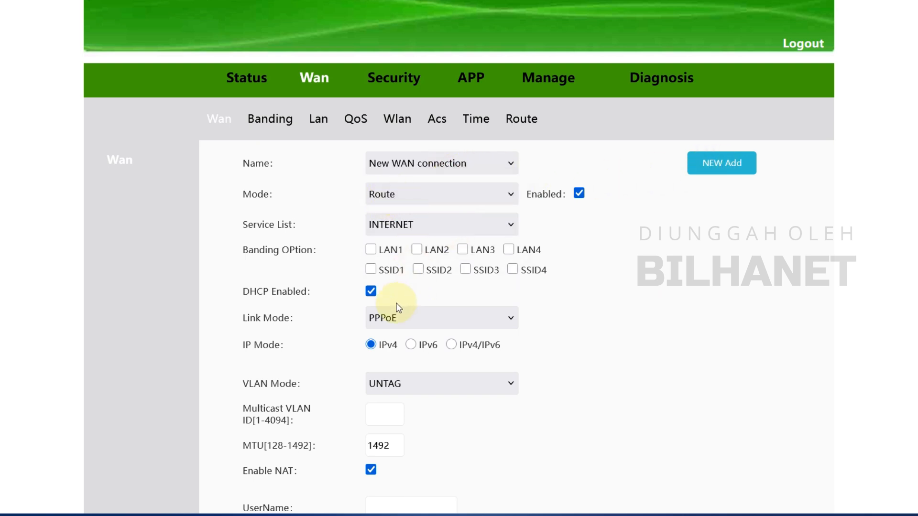
{"action": "left_click", "coordinate": [420, 318]}
{"action": "left_click", "coordinate": [422, 318]}
{"action": "left_click", "coordinate": [397, 224]}
{"action": "left_click", "coordinate": [403, 196]}
{"action": "left_click", "coordinate": [404, 233]}
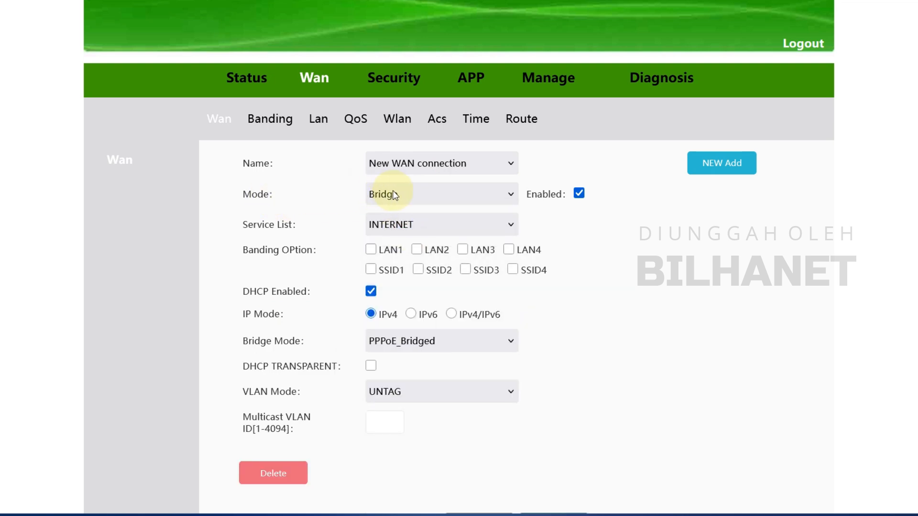
{"action": "left_click", "coordinate": [402, 223]}
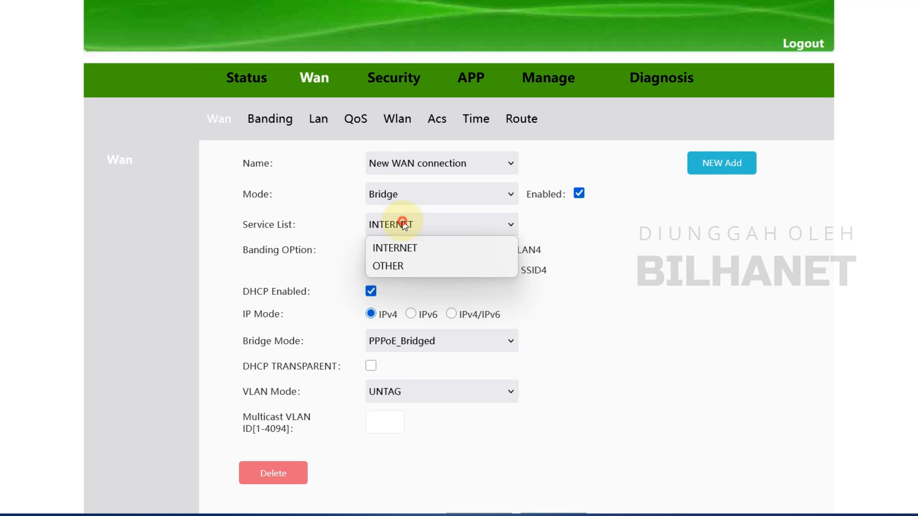
{"action": "left_click", "coordinate": [401, 267]}
- Bind it to LAN3 and SSID2, keep PPPoE_Bridged bridge mode, and save the connection
{"action": "left_click", "coordinate": [463, 252]}
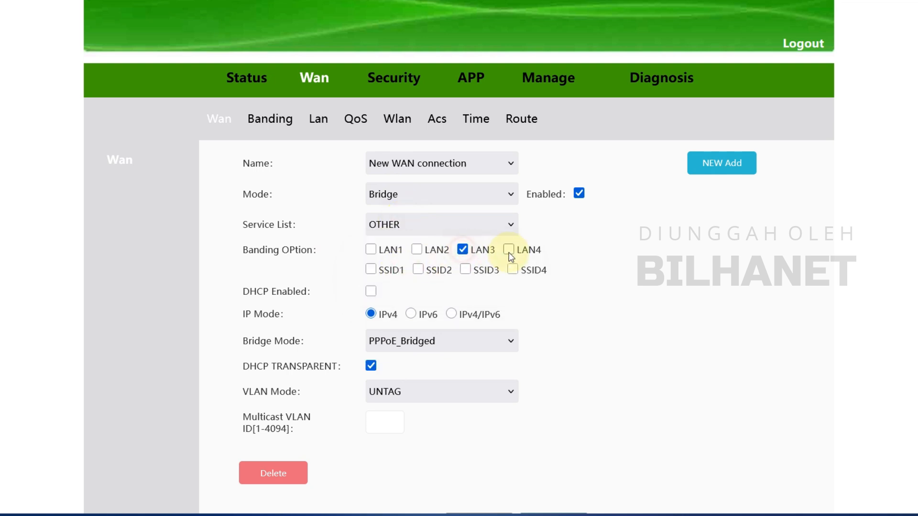
{"action": "left_click", "coordinate": [419, 273]}
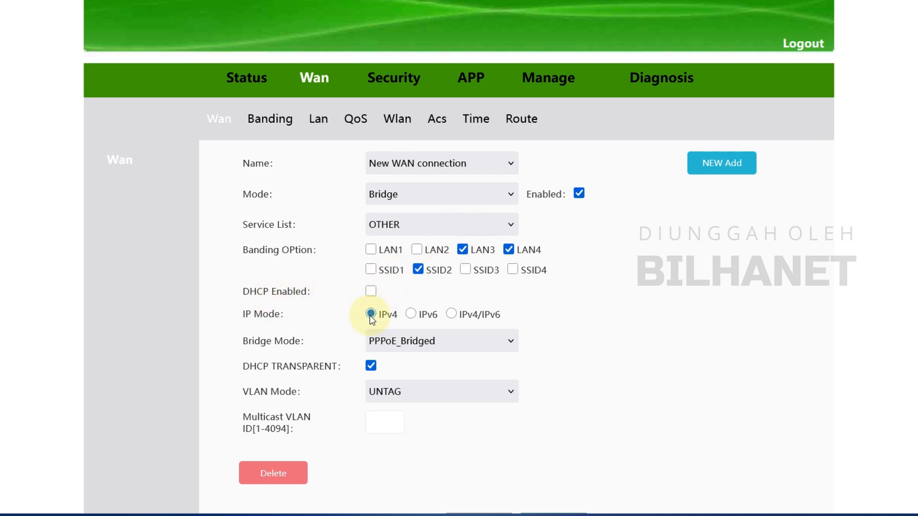
{"action": "left_click", "coordinate": [424, 342]}
{"action": "left_click", "coordinate": [427, 365]}
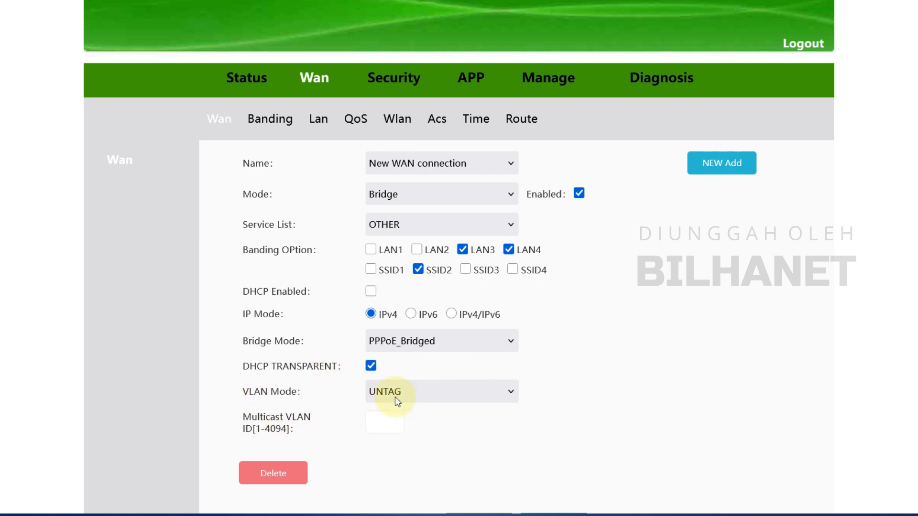
{"action": "scroll", "coordinate": [627, 321], "scroll_direction": "down", "scroll_amount": 2}
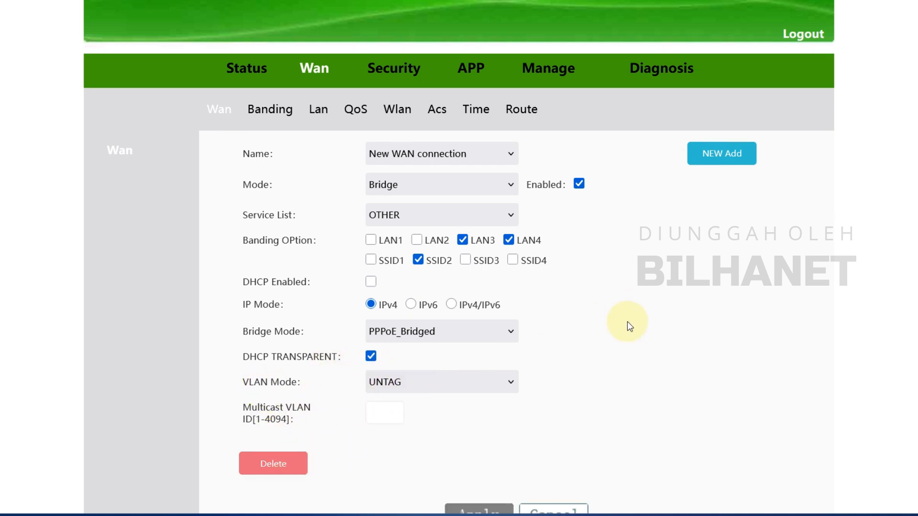
{"action": "left_click", "coordinate": [478, 427]}
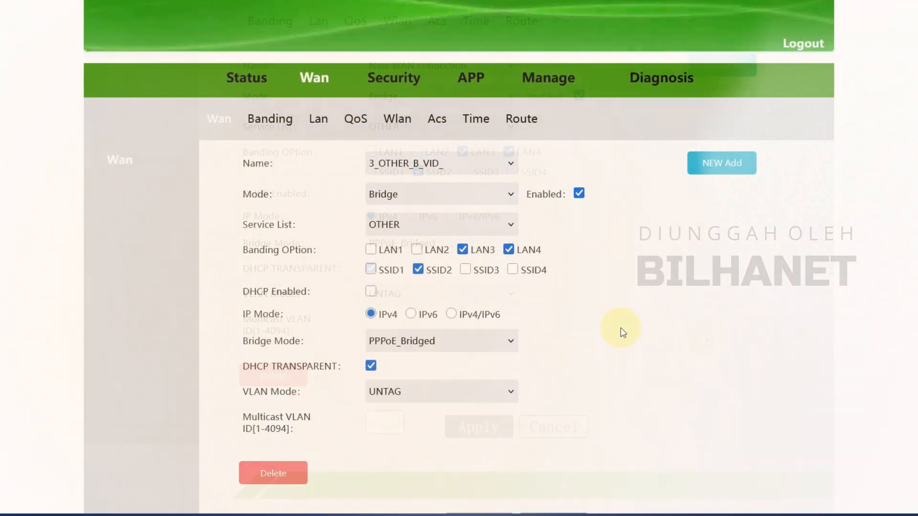
- Open the Wlan settings, keeping 802.11b/g/n mode, Auto channel and 100% transmit power
{"action": "left_click", "coordinate": [290, 122]}
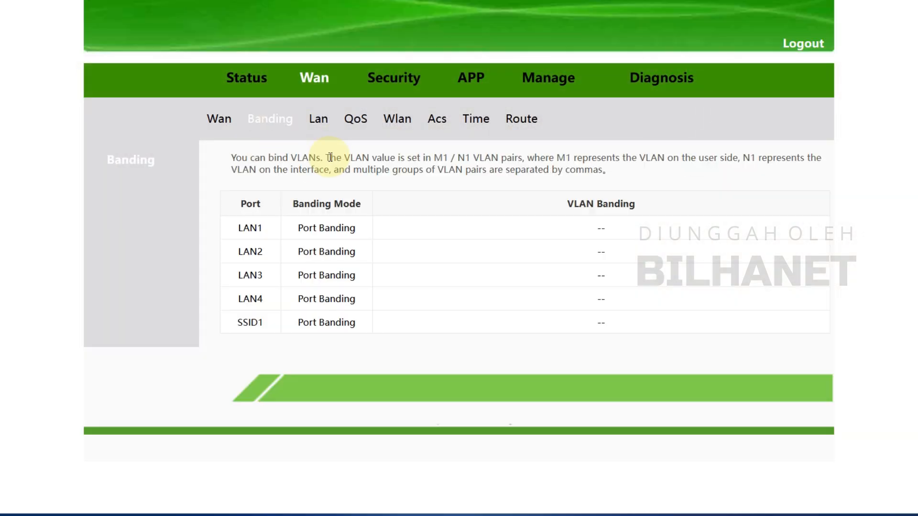
{"action": "left_click", "coordinate": [331, 129]}
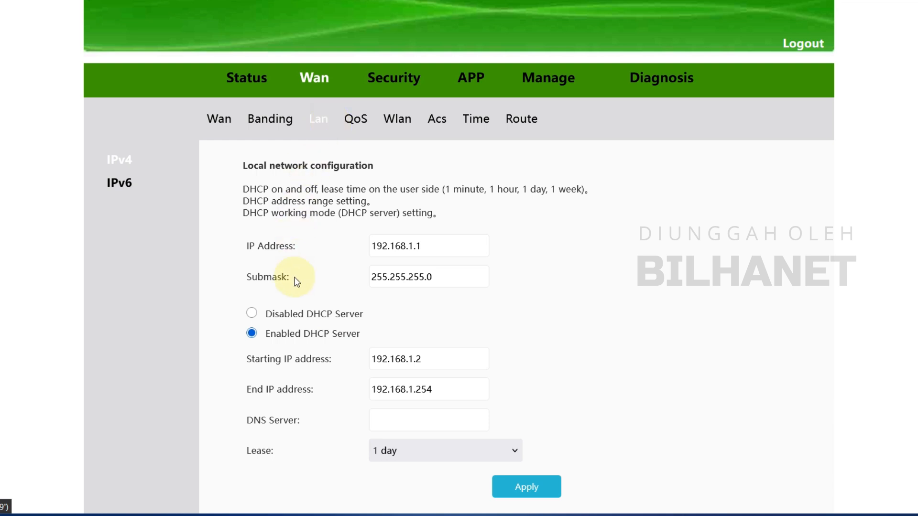
{"action": "scroll", "coordinate": [321, 340], "scroll_direction": "down", "scroll_amount": 1}
{"action": "left_click", "coordinate": [395, 85]}
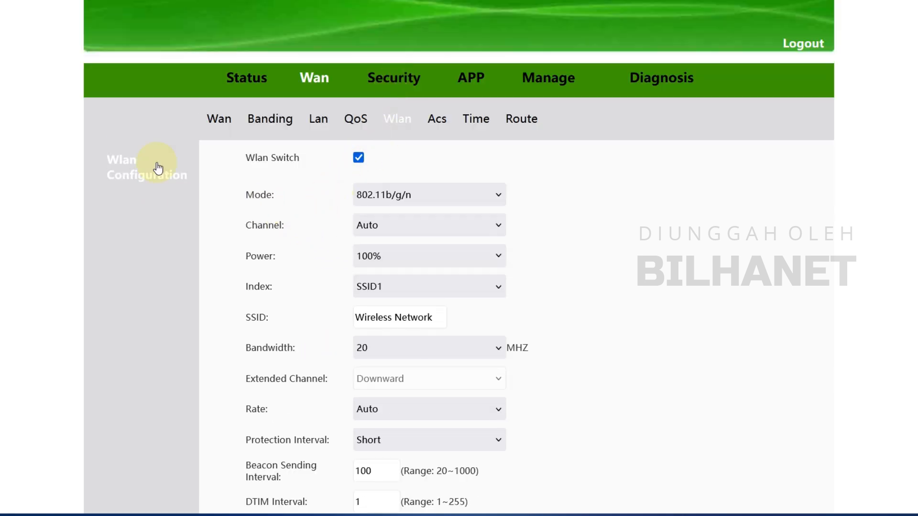
{"action": "left_click", "coordinate": [402, 194]}
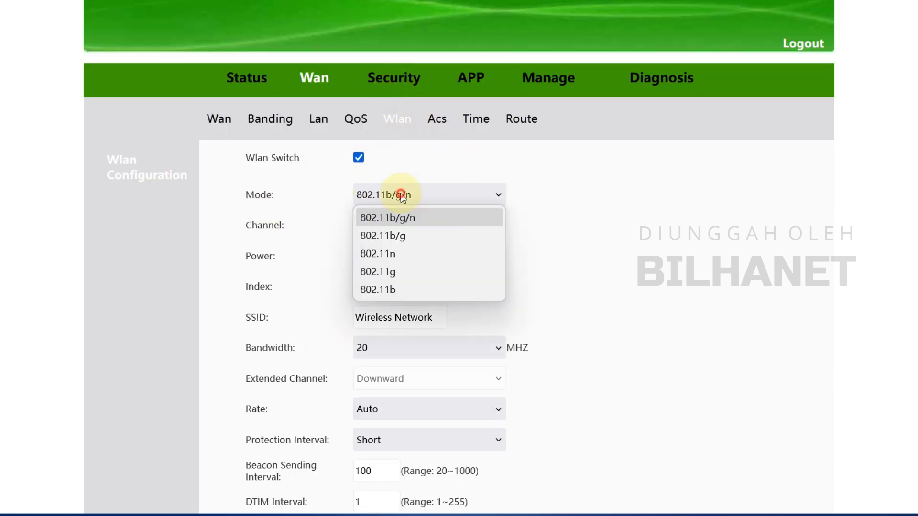
{"action": "left_click", "coordinate": [431, 218]}
{"action": "left_click", "coordinate": [386, 226]}
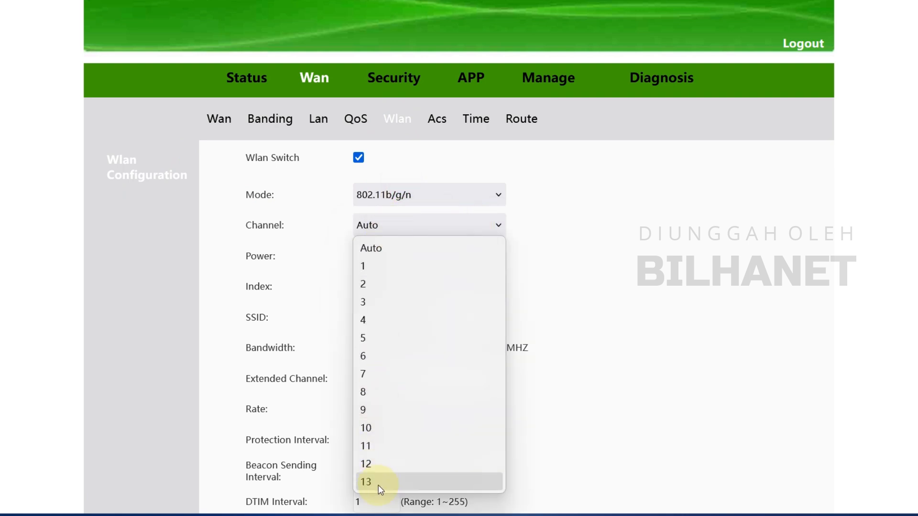
{"action": "left_click", "coordinate": [385, 248]}
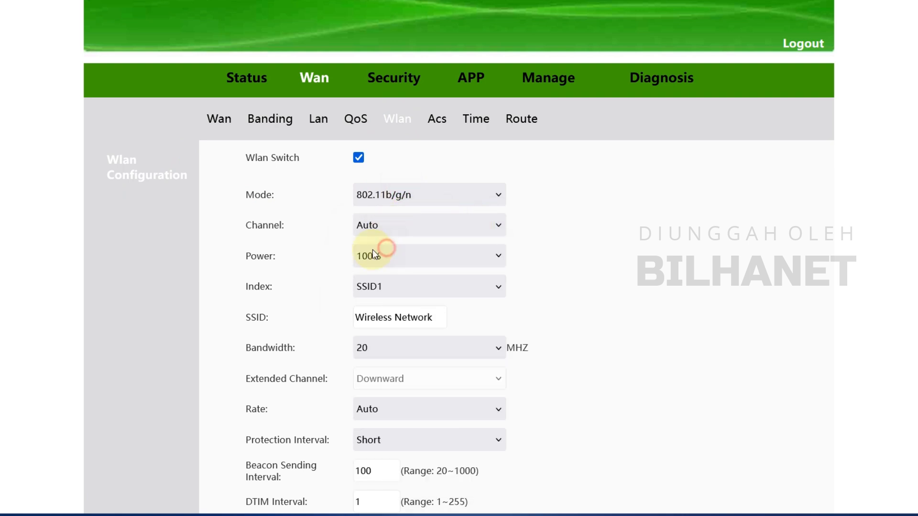
{"action": "left_click", "coordinate": [400, 262]}
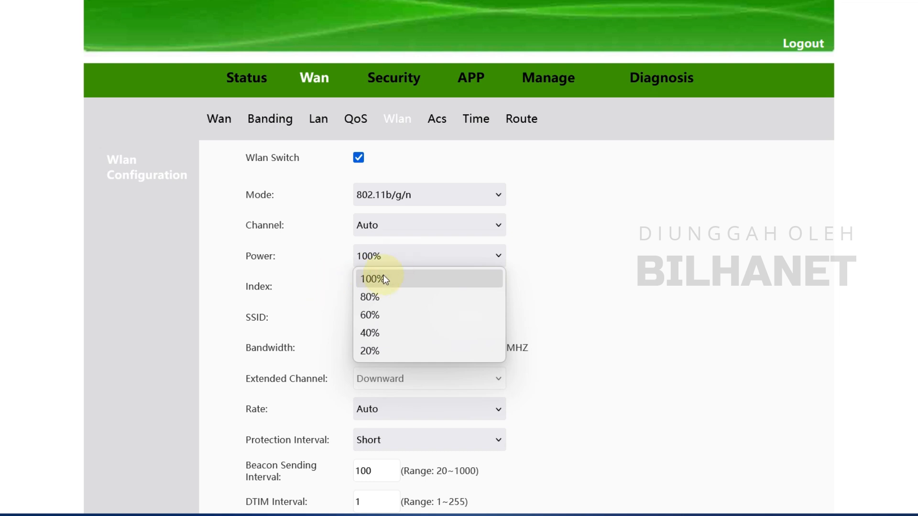
{"action": "left_click", "coordinate": [383, 275]}
- Keep SSID1 selected and leave its network name unchanged
{"action": "left_click", "coordinate": [380, 287]}
{"action": "left_click", "coordinate": [389, 309]}
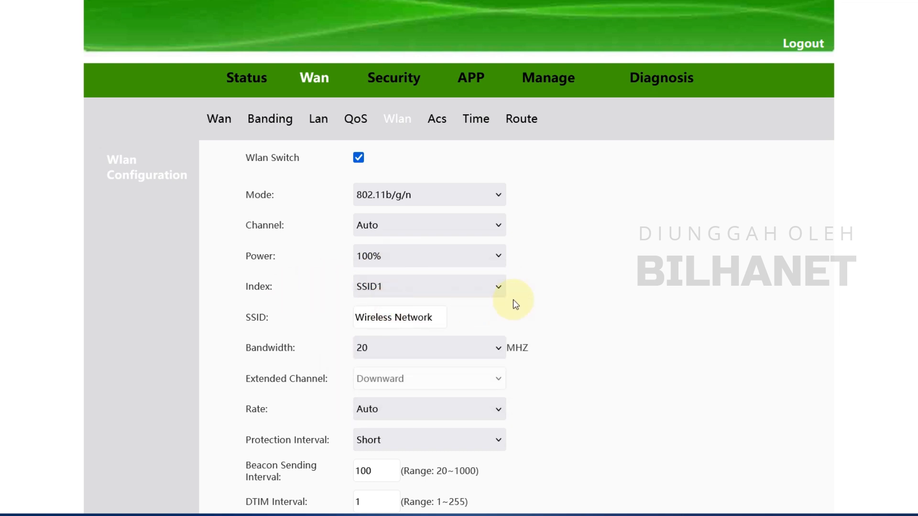
{"action": "left_click", "coordinate": [410, 319]}
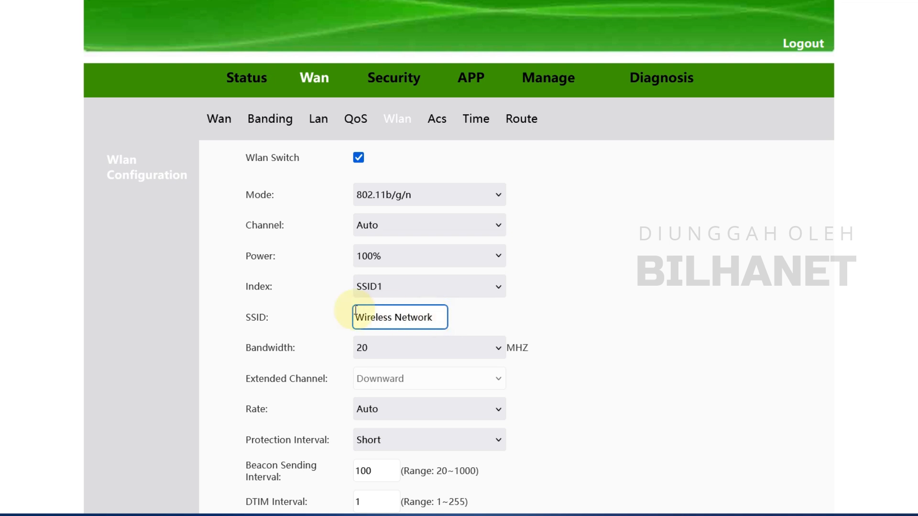
{"action": "left_click", "coordinate": [433, 312]}
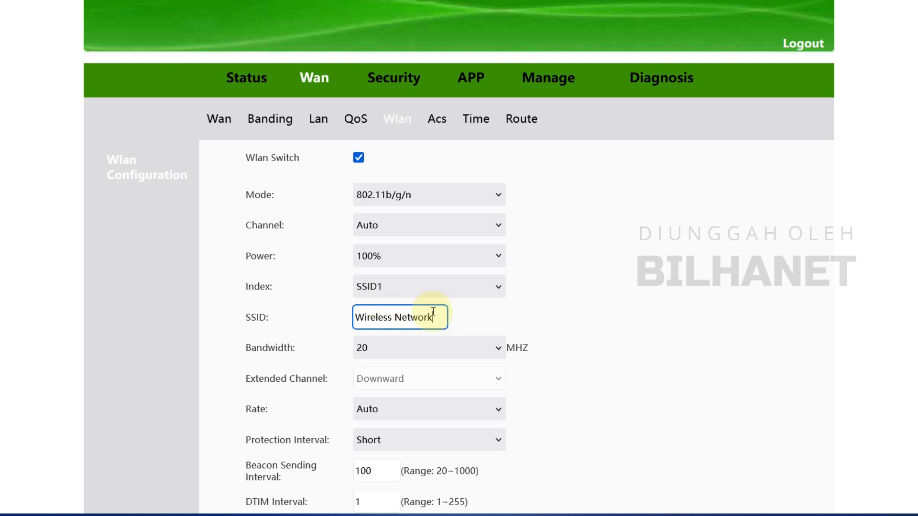
{"action": "left_click", "coordinate": [464, 316]}
- Keep bandwidth at 20 MHz, rate on Auto and the Short protection interval
{"action": "scroll", "coordinate": [382, 257], "scroll_direction": "down", "scroll_amount": 2}
{"action": "left_click", "coordinate": [383, 257]}
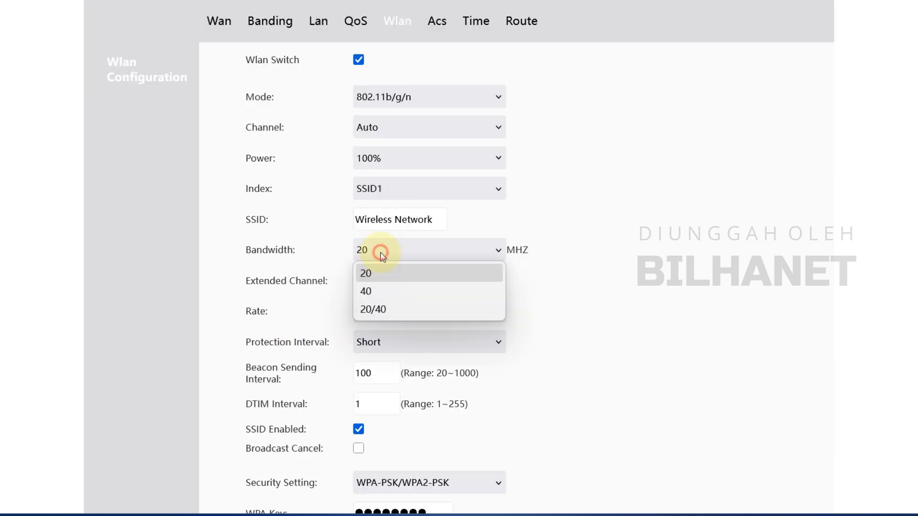
{"action": "left_click", "coordinate": [368, 279]}
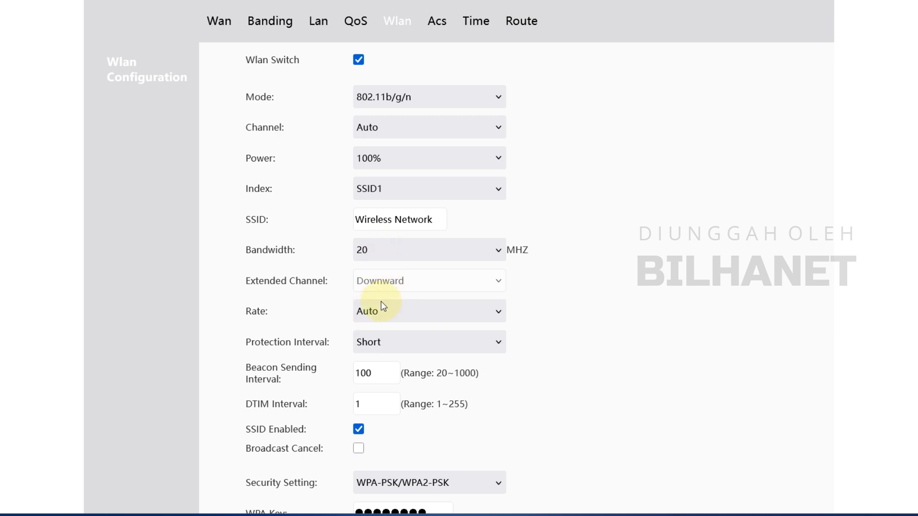
{"action": "left_click", "coordinate": [389, 313]}
{"action": "left_click", "coordinate": [389, 314]}
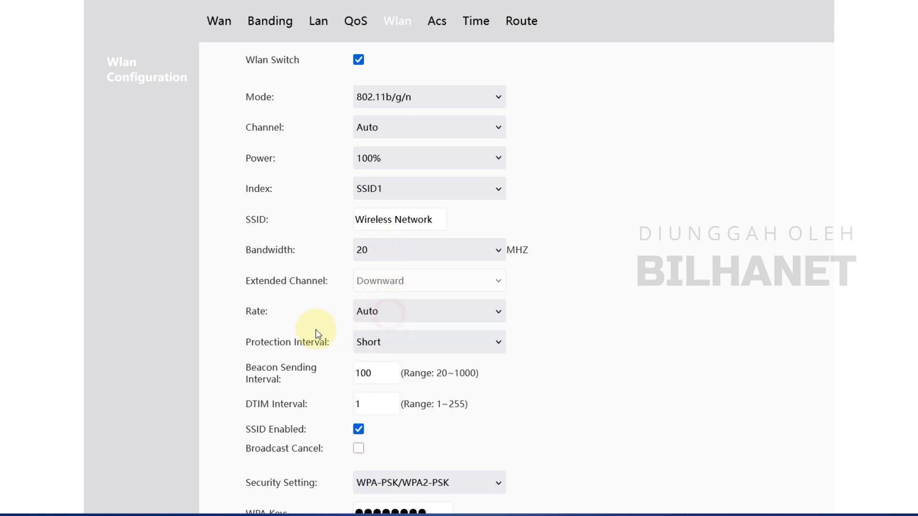
{"action": "left_click", "coordinate": [385, 311]}
{"action": "left_click", "coordinate": [384, 332]}
{"action": "left_click", "coordinate": [388, 343]}
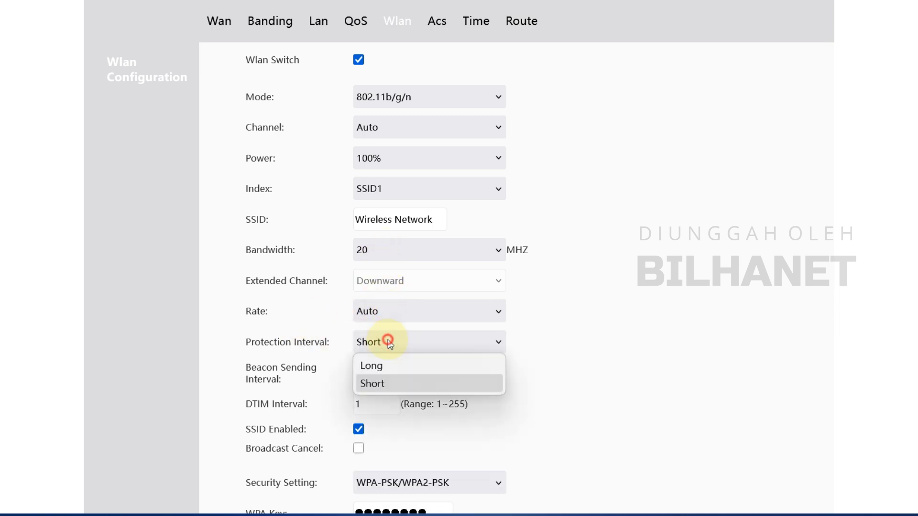
{"action": "left_click", "coordinate": [481, 382]}
{"action": "scroll", "coordinate": [406, 369], "scroll_direction": "down", "scroll_amount": 4}
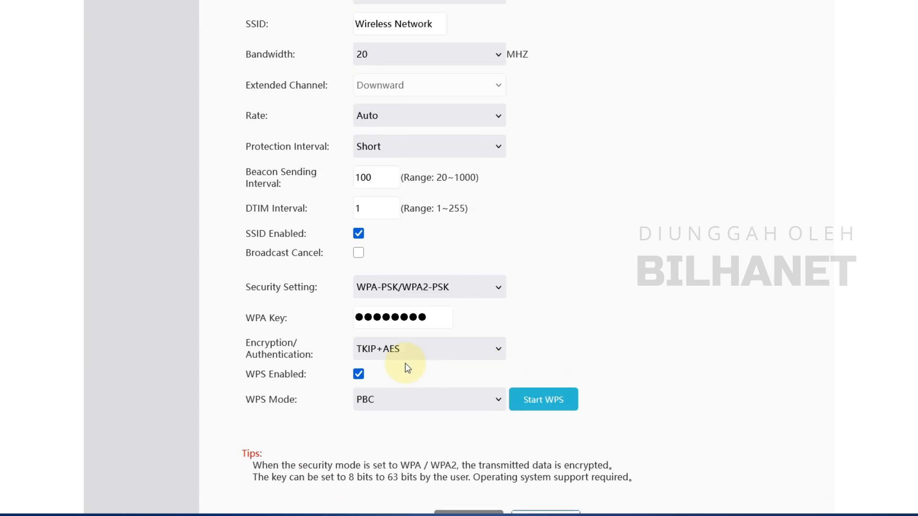
{"action": "scroll", "coordinate": [522, 328], "scroll_direction": "up", "scroll_amount": 6}
- Switch to SSID2 and rename it to Wireless Hotspot
{"action": "scroll", "coordinate": [380, 287], "scroll_direction": "down", "scroll_amount": 8}
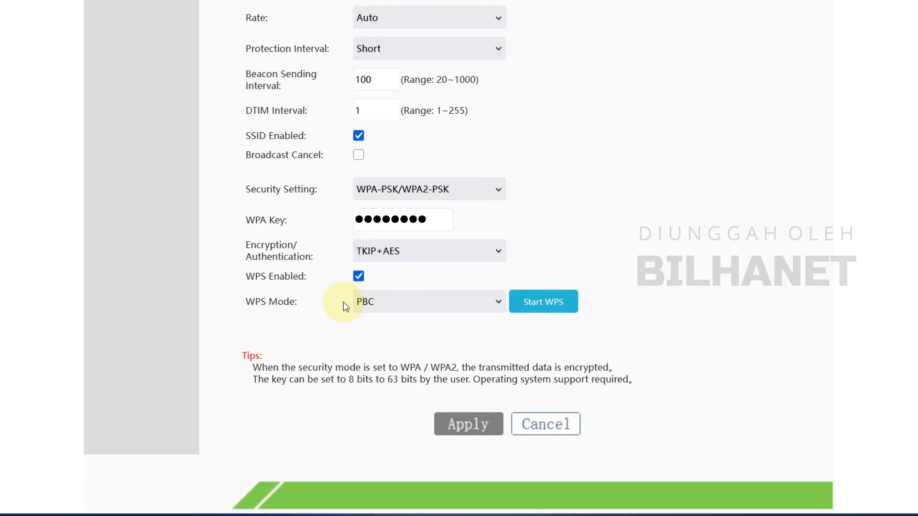
{"action": "scroll", "coordinate": [360, 410], "scroll_direction": "up", "scroll_amount": 6}
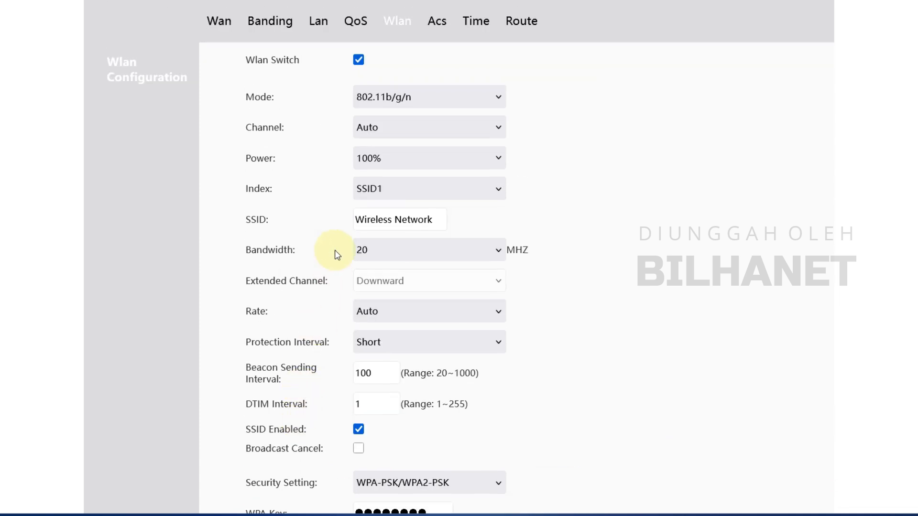
{"action": "left_click", "coordinate": [373, 194]}
{"action": "left_click", "coordinate": [375, 229]}
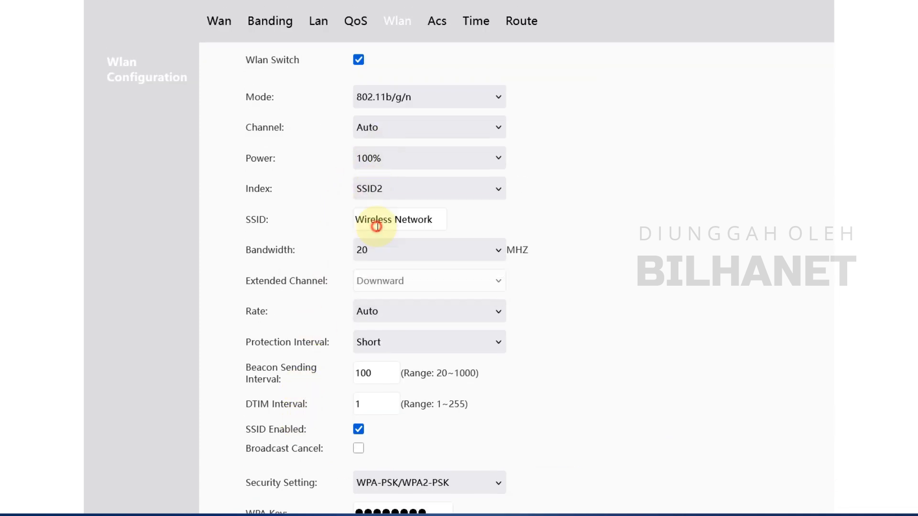
{"action": "left_click", "coordinate": [365, 132]}
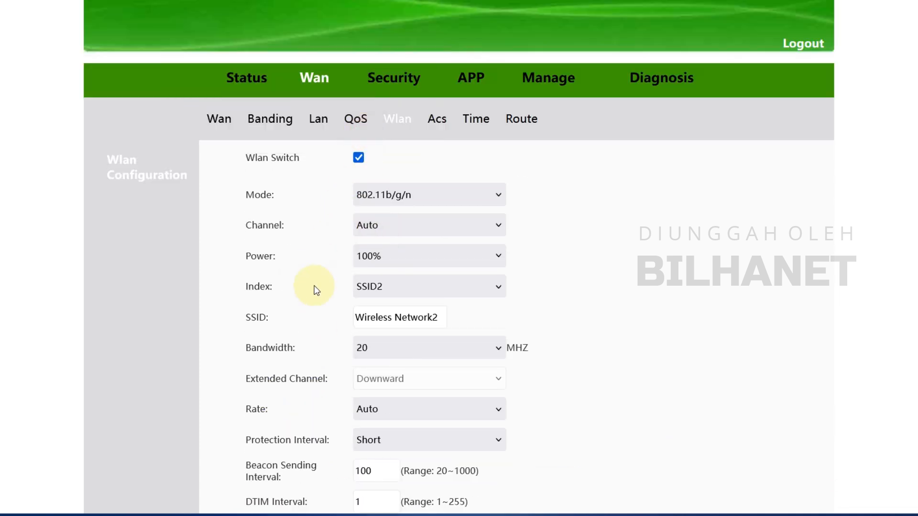
{"action": "scroll", "coordinate": [316, 287], "scroll_direction": "down", "scroll_amount": 2}
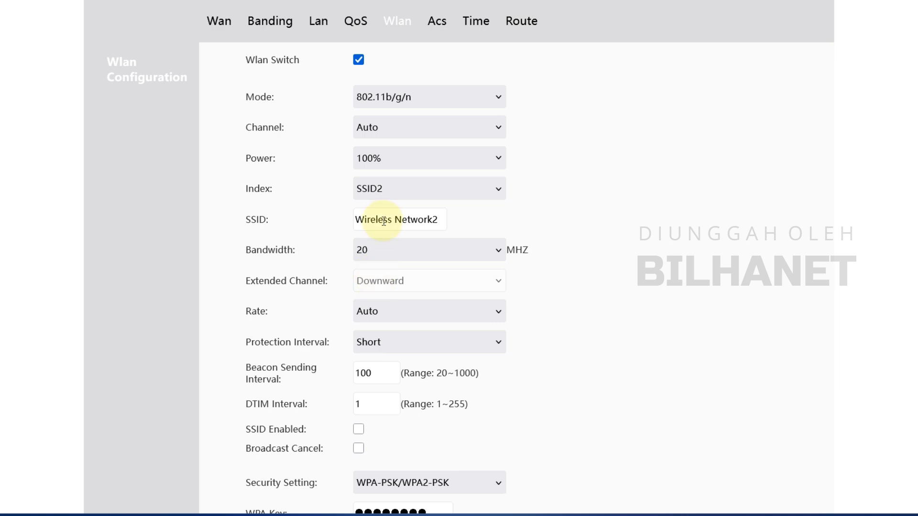
{"action": "left_click_drag", "start_coordinate": [440, 218], "coordinate": [397, 213]}
{"action": "type", "text": "V"}
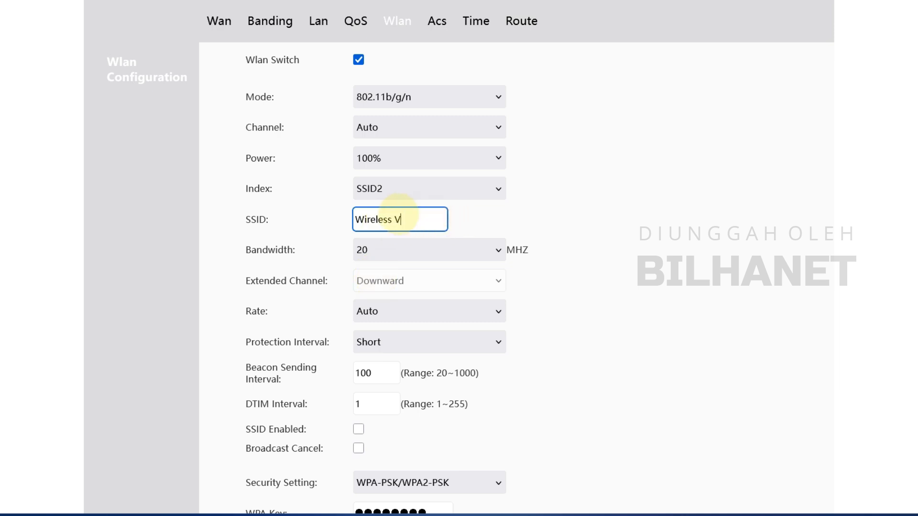
{"action": "key", "text": "BackSpace"}
{"action": "type", "text": "Hotspot"}
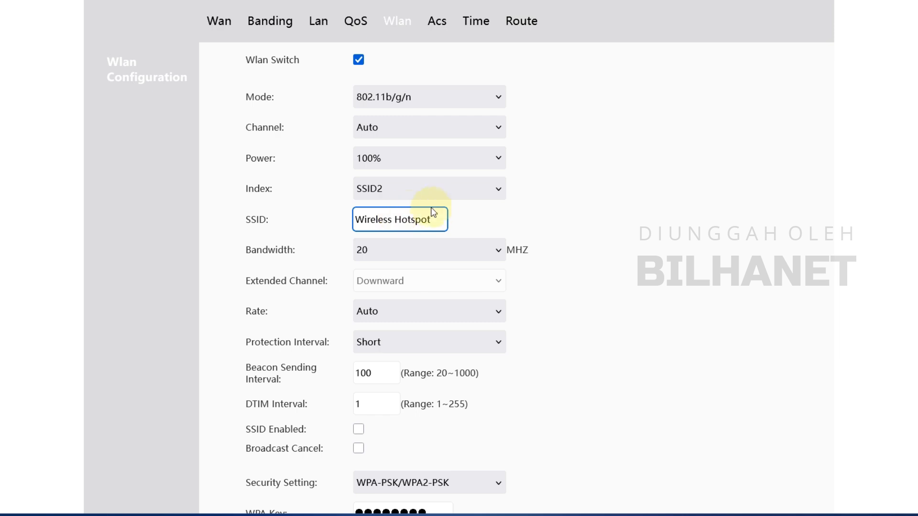
{"action": "left_click", "coordinate": [459, 225]}
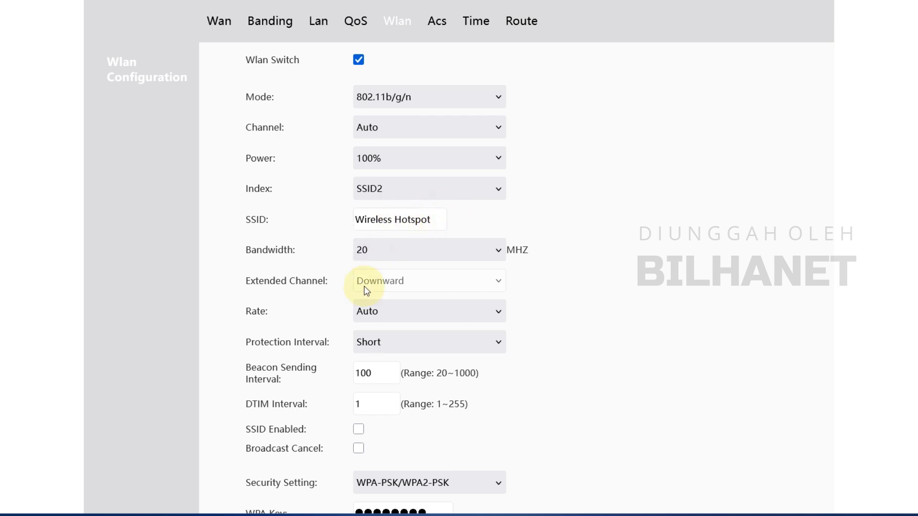
- Set SSID2 security to None, apply, and decline the browser's password-saving prompt
{"action": "scroll", "coordinate": [379, 311], "scroll_direction": "down", "scroll_amount": 2}
{"action": "left_click", "coordinate": [379, 388]}
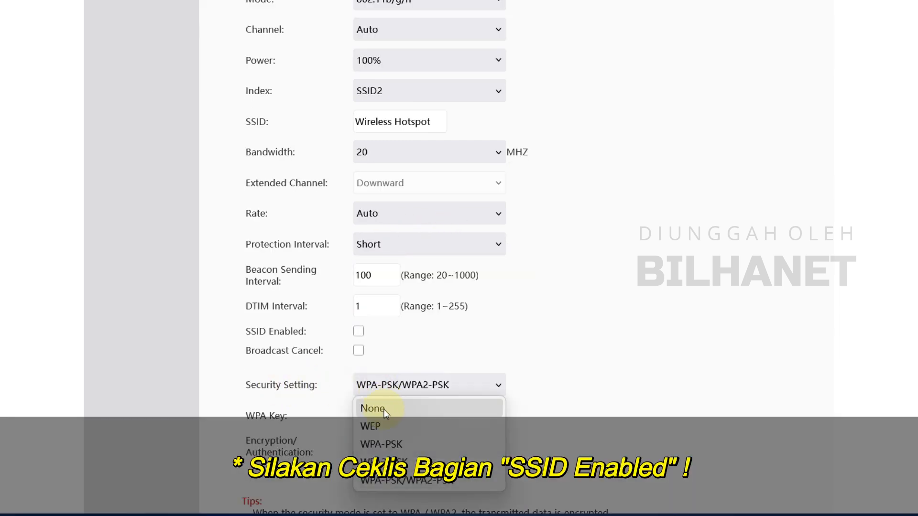
{"action": "left_click", "coordinate": [382, 409]}
{"action": "scroll", "coordinate": [388, 401], "scroll_direction": "down", "scroll_amount": 3}
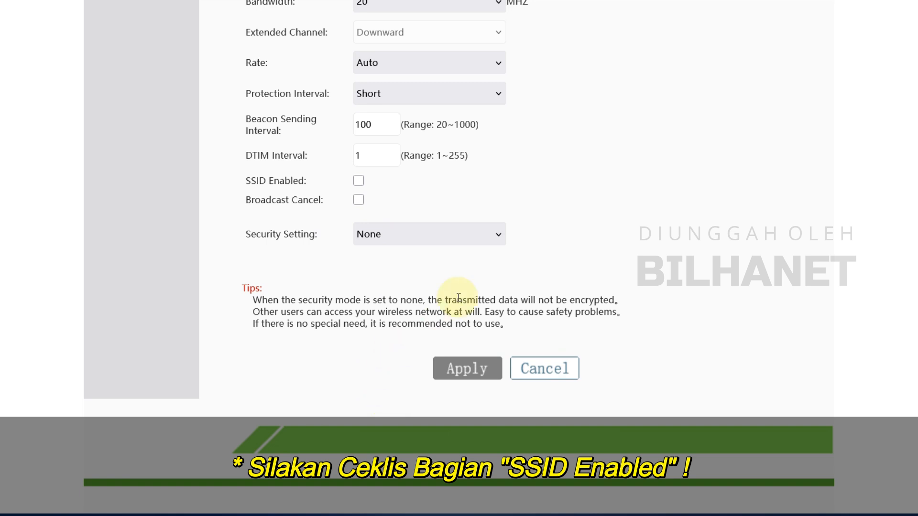
{"action": "left_click", "coordinate": [476, 373]}
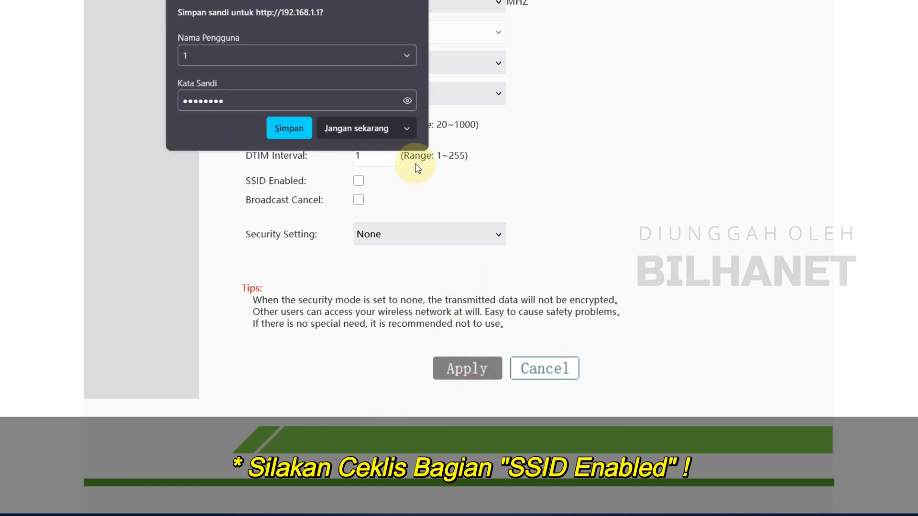
{"action": "left_click", "coordinate": [365, 125]}
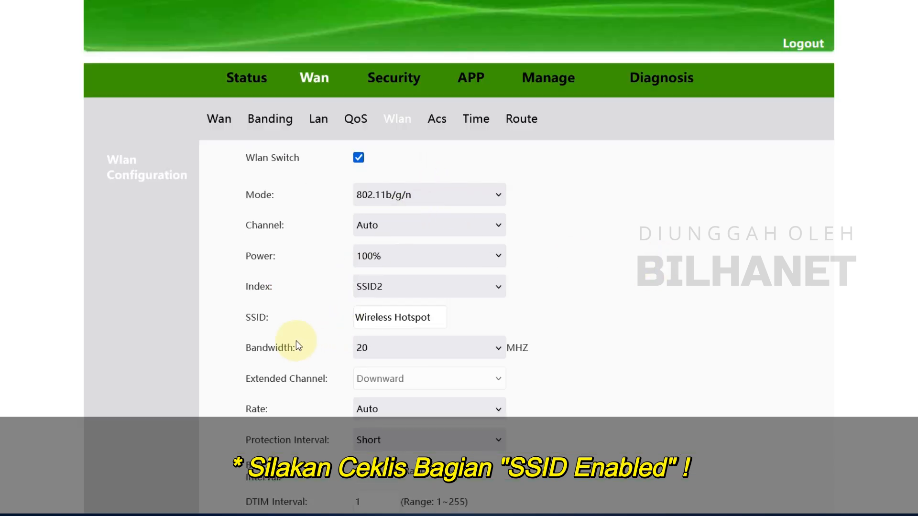
- Keep SSID2 as the index, then look over the Wan Acs and Route pages
{"action": "left_click", "coordinate": [402, 289]}
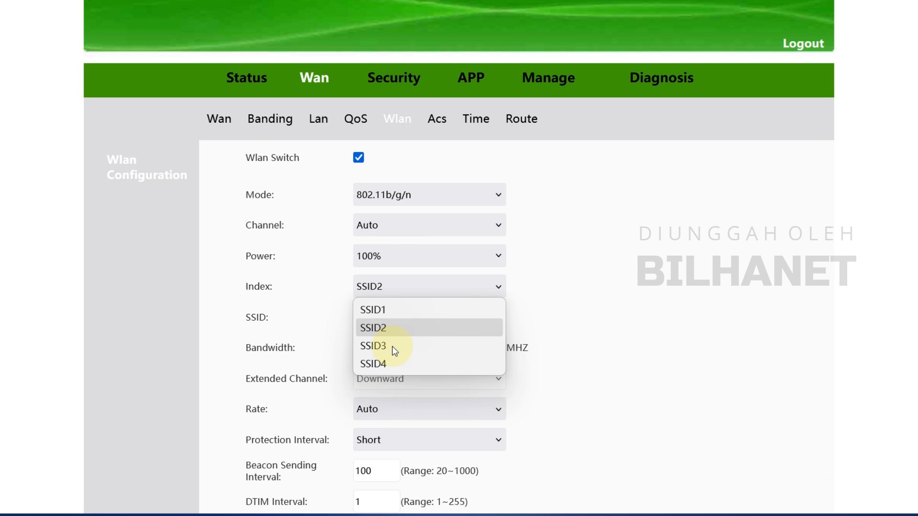
{"action": "left_click", "coordinate": [578, 313]}
{"action": "left_click", "coordinate": [436, 120]}
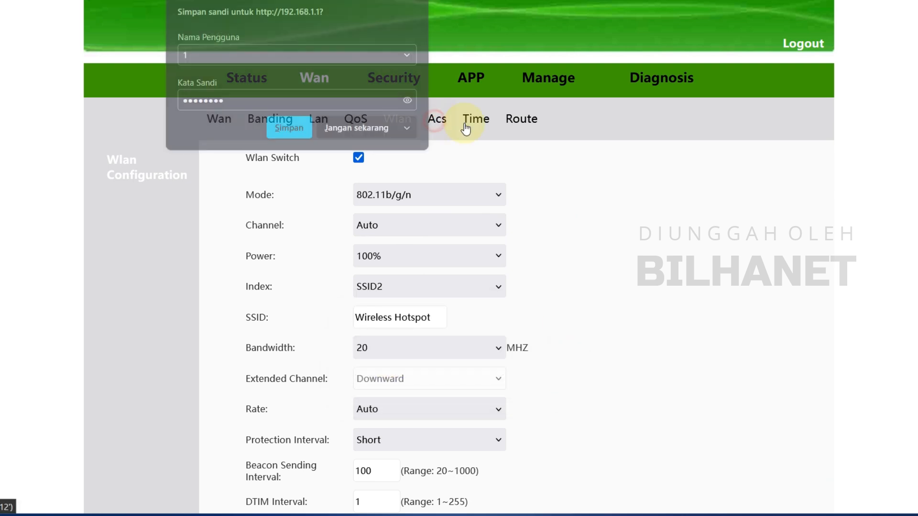
{"action": "left_click", "coordinate": [369, 126]}
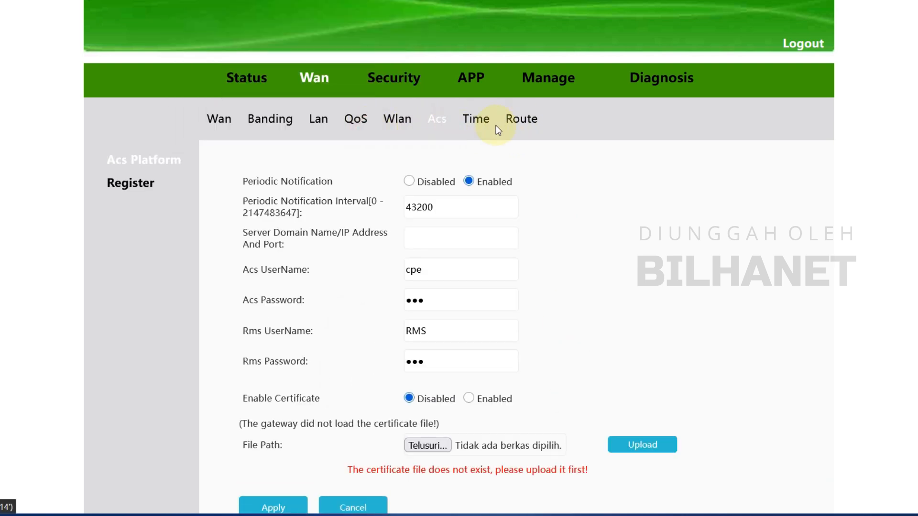
{"action": "left_click", "coordinate": [539, 120]}
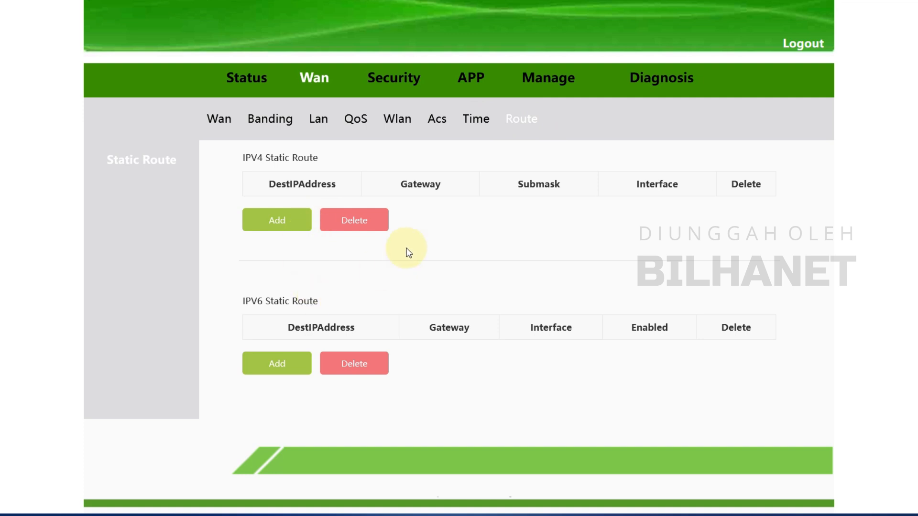
- Open Security > Firewall attack protection and leave the firewall level at Low
{"action": "left_click", "coordinate": [406, 86]}
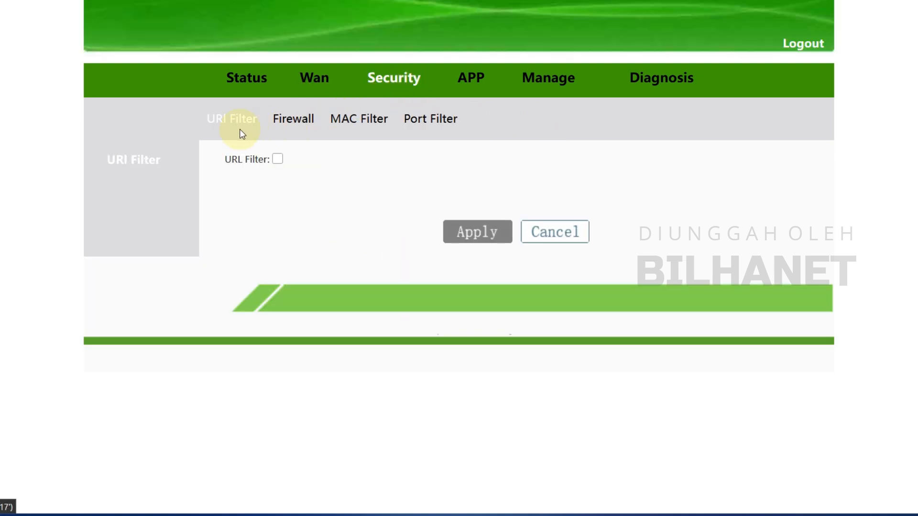
{"action": "left_click", "coordinate": [287, 127]}
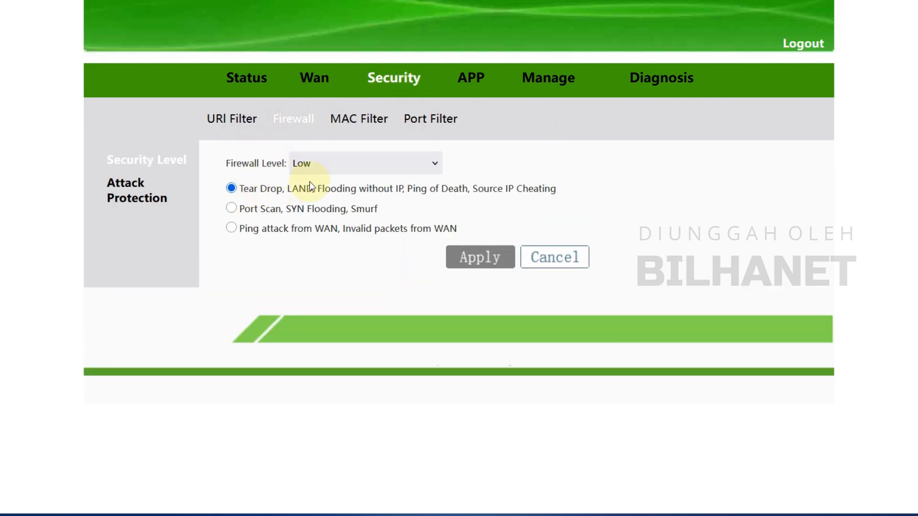
{"action": "left_click", "coordinate": [334, 170]}
{"action": "left_click", "coordinate": [467, 175]}
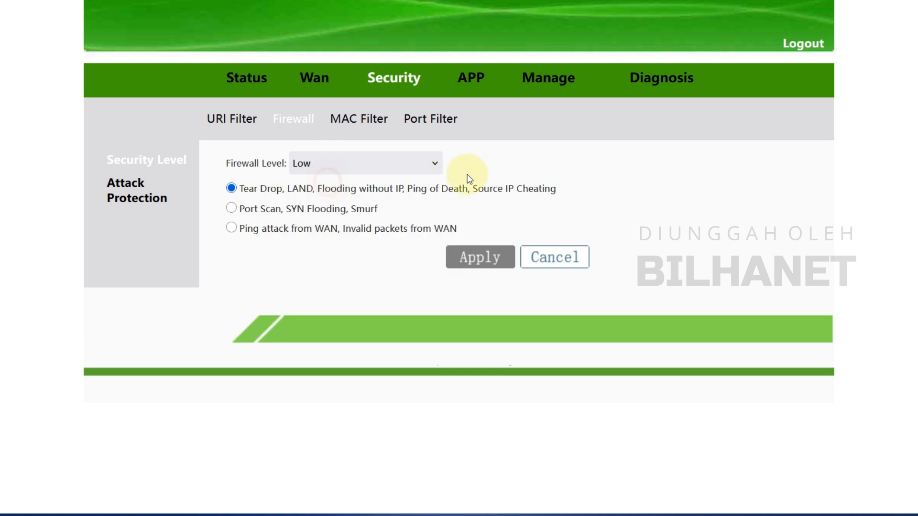
- Look over DDNS, NAT ALG, the user and admin accounts, and device reboot options
{"action": "left_click", "coordinate": [479, 86]}
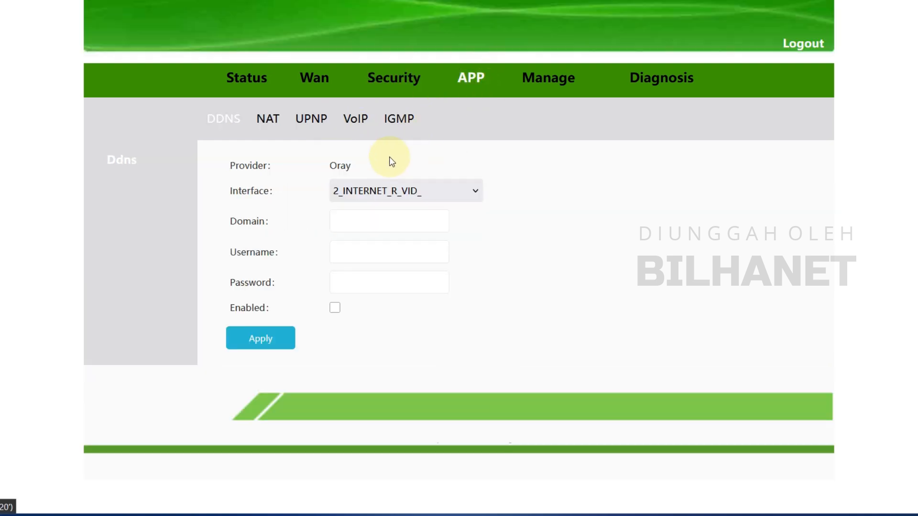
{"action": "left_click", "coordinate": [266, 118]}
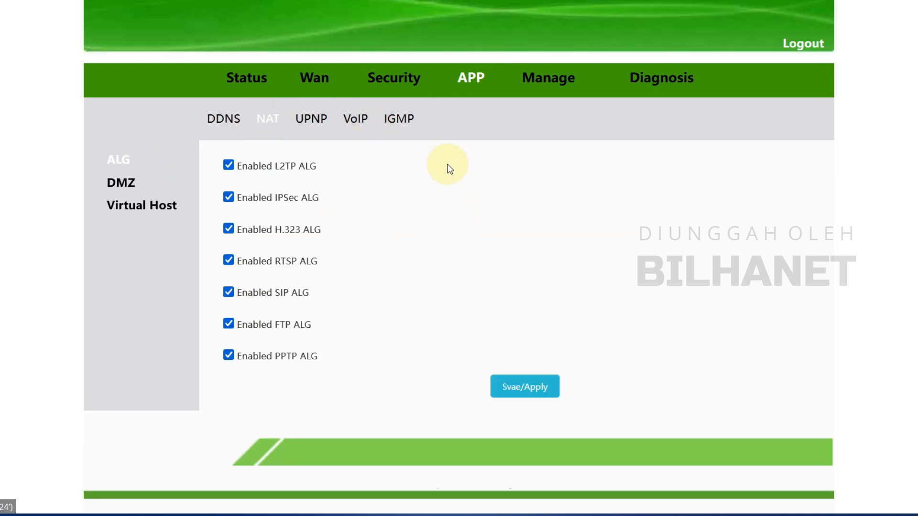
{"action": "left_click", "coordinate": [556, 82]}
{"action": "left_click", "coordinate": [348, 163]}
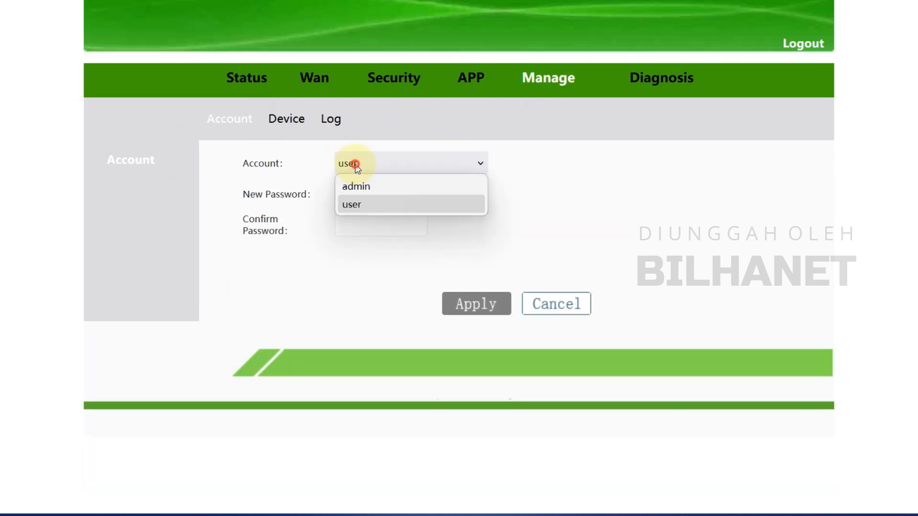
{"action": "left_click", "coordinate": [365, 203]}
{"action": "left_click", "coordinate": [357, 164]}
{"action": "left_click", "coordinate": [377, 185]}
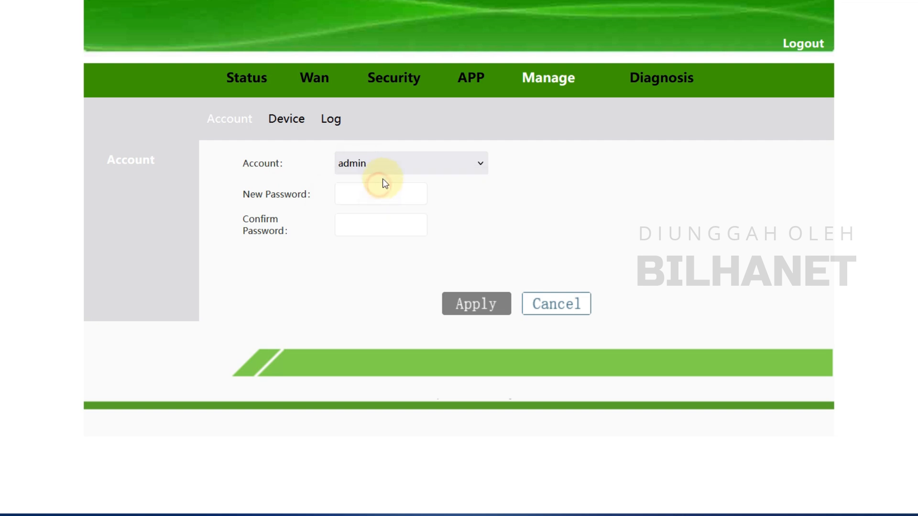
{"action": "left_click", "coordinate": [299, 122]}
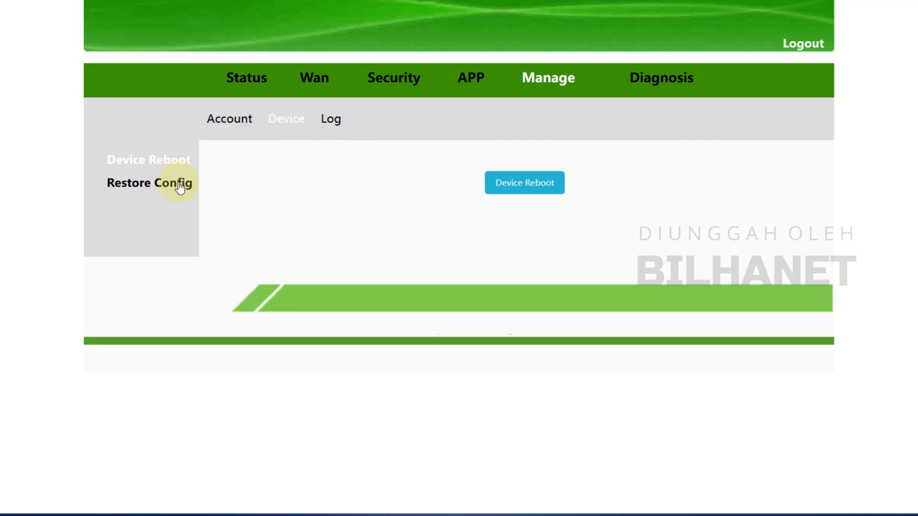
- Look over Diagnosis, IGMP, UPnP and the port filter, then return to Status
{"action": "left_click", "coordinate": [675, 77]}
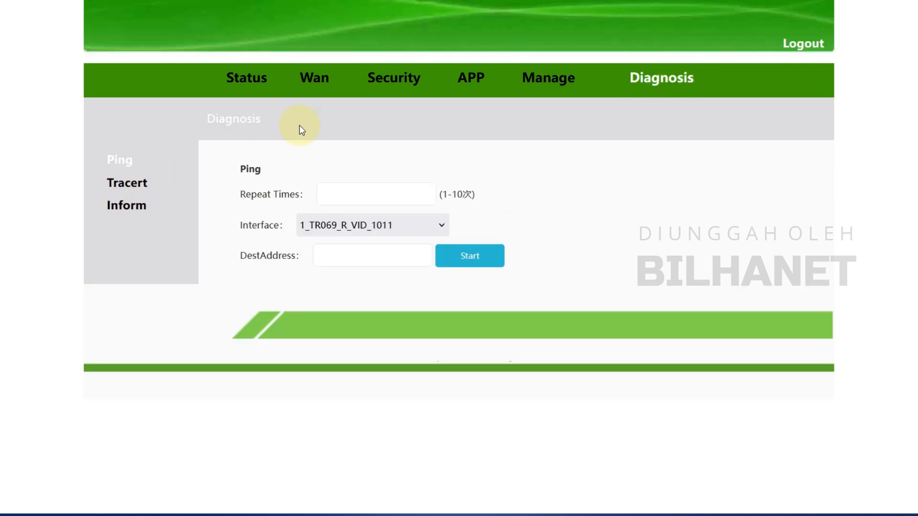
{"action": "left_click", "coordinate": [550, 85]}
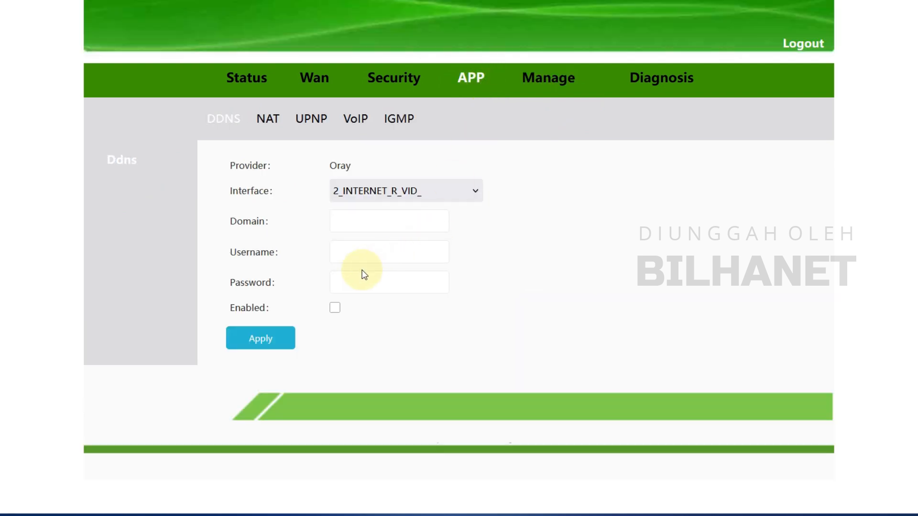
{"action": "left_click", "coordinate": [406, 126]}
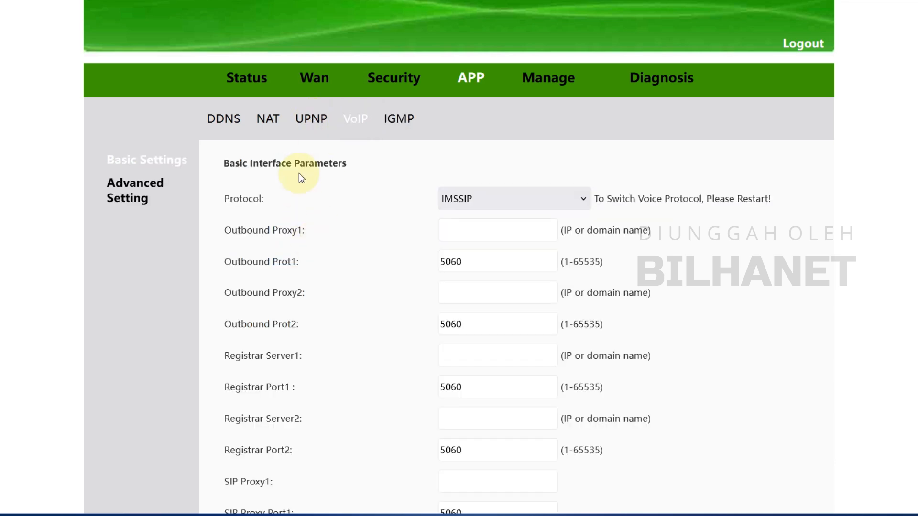
{"action": "left_click", "coordinate": [311, 125]}
{"action": "left_click", "coordinate": [410, 86]}
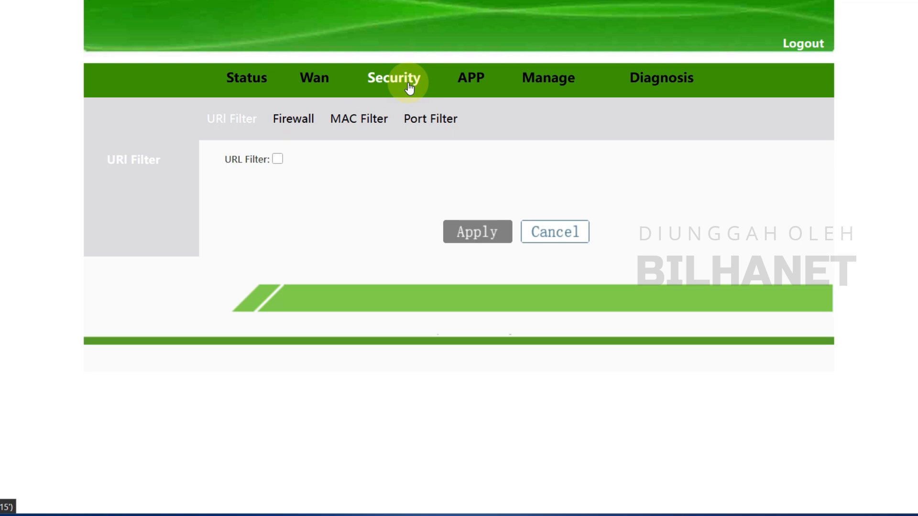
{"action": "left_click", "coordinate": [452, 128]}
{"action": "left_click", "coordinate": [316, 81]}
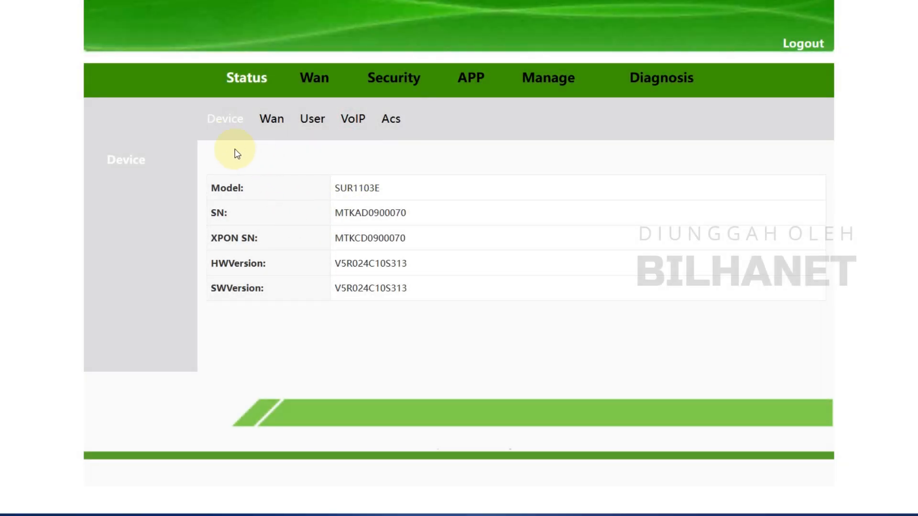
- Copy the connected 2_INTERNET_R_VID_ WAN IP 192.168.34.11 and paste it into a new tab
{"action": "left_click", "coordinate": [271, 123]}
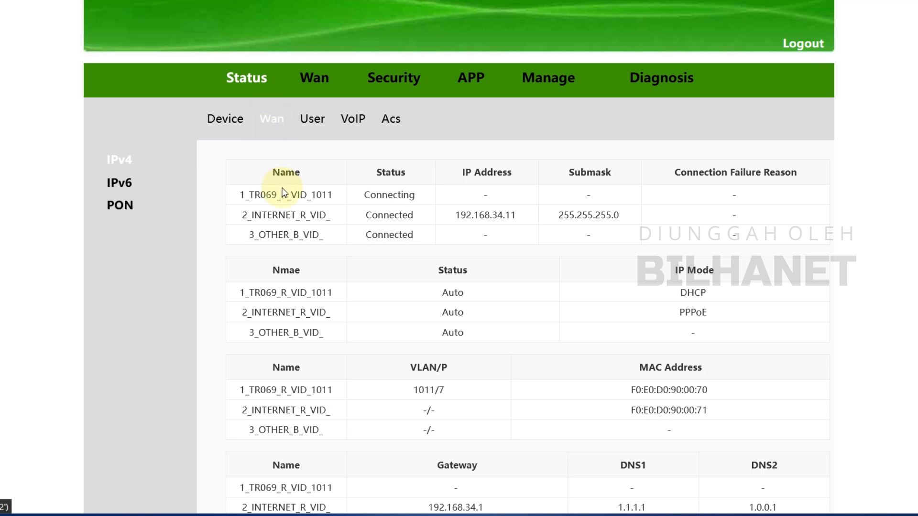
{"action": "double_click", "coordinate": [268, 214]}
{"action": "double_click", "coordinate": [379, 215]}
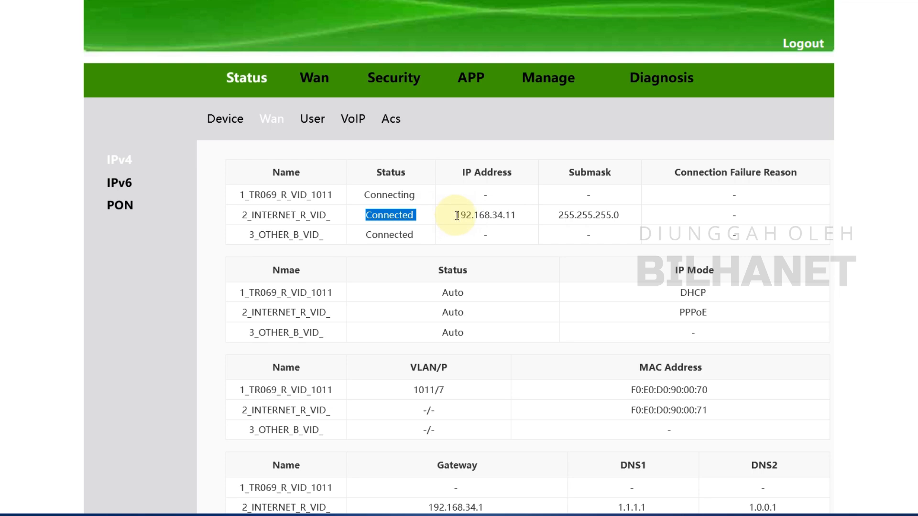
{"action": "left_click_drag", "start_coordinate": [456, 215], "coordinate": [518, 214]}
{"action": "right_click", "coordinate": [518, 215]}
{"action": "left_click", "coordinate": [532, 234]}
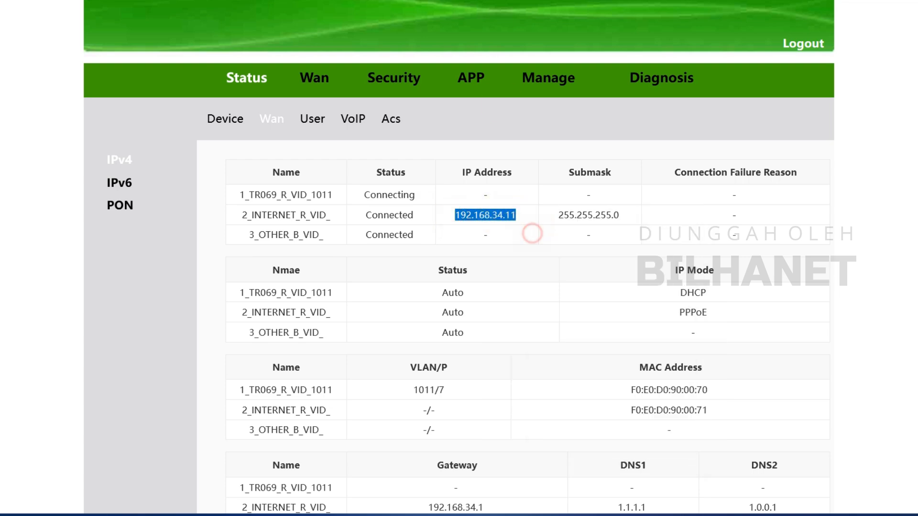
{"action": "key", "text": "ctrl+t"}
{"action": "right_click", "coordinate": [425, 1]}
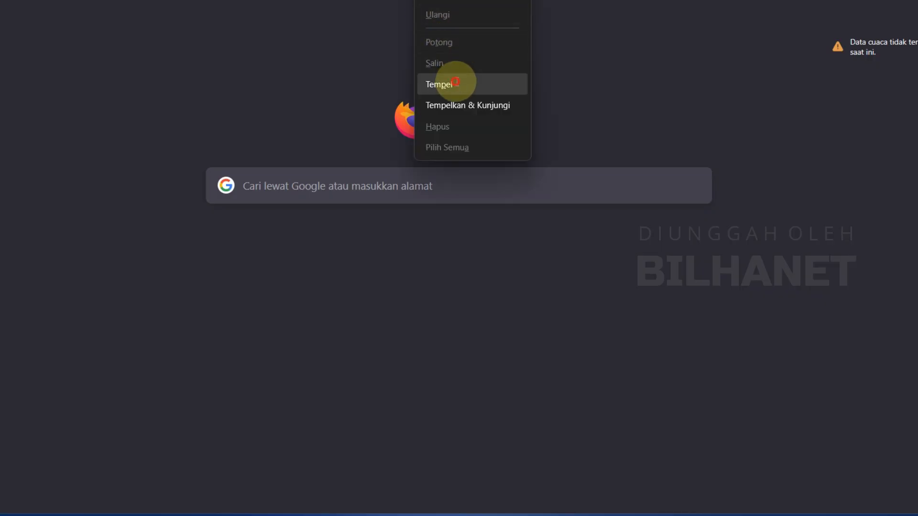
{"action": "left_click", "coordinate": [454, 81]}
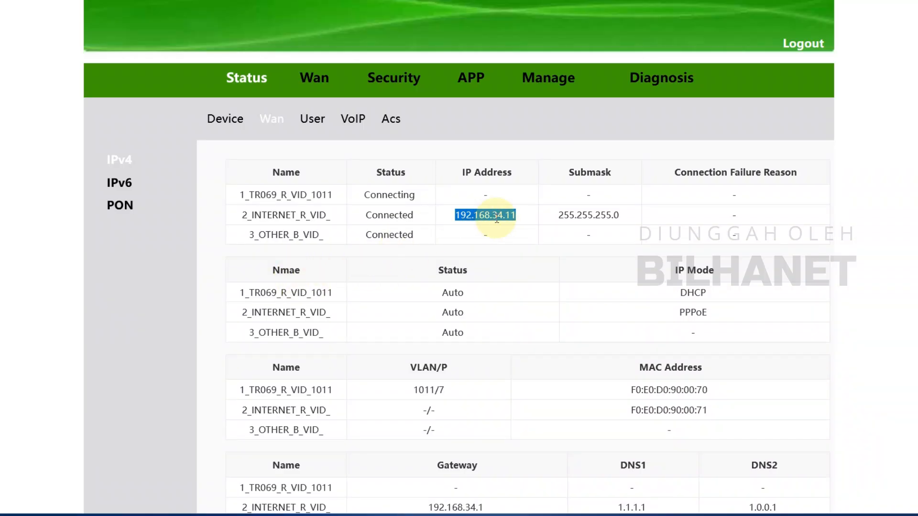
- Check the PON status page's optical module receive power of -27dBm
{"action": "double_click", "coordinate": [697, 313]}
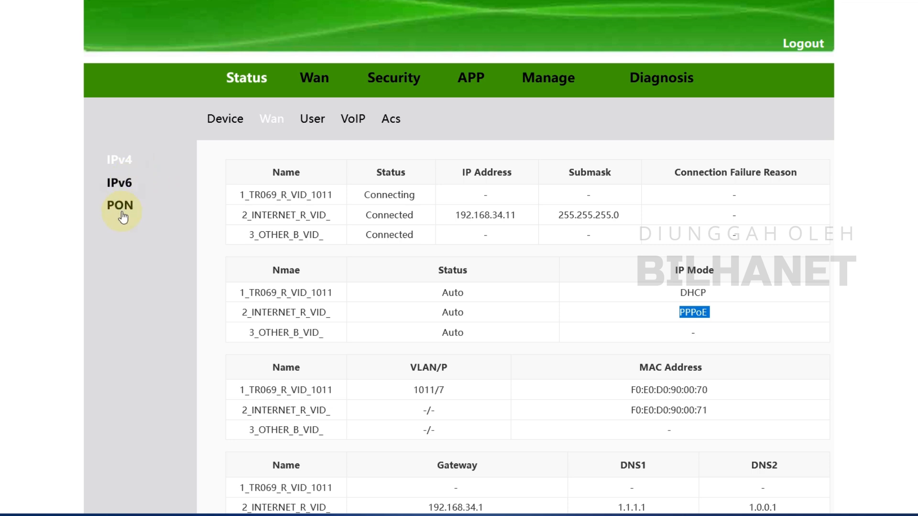
{"action": "left_click", "coordinate": [121, 213]}
{"action": "scroll", "coordinate": [414, 277], "scroll_direction": "down", "scroll_amount": 1}
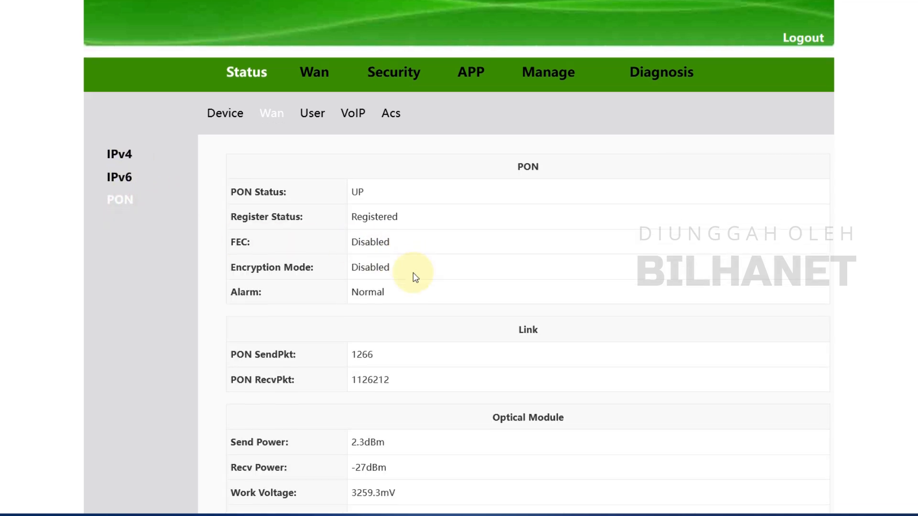
{"action": "scroll", "coordinate": [415, 277], "scroll_direction": "down", "scroll_amount": 3}
{"action": "left_click_drag", "start_coordinate": [352, 307], "coordinate": [386, 307]}
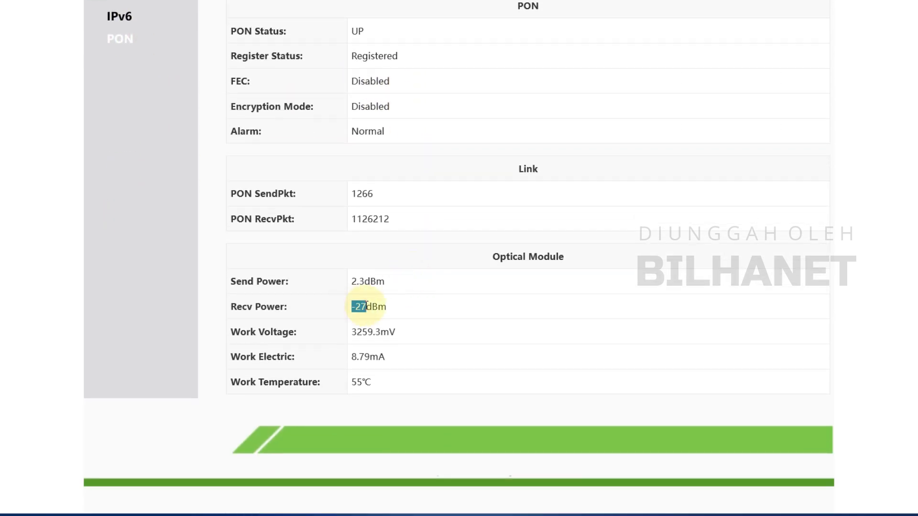
{"action": "scroll", "coordinate": [374, 307], "scroll_direction": "up", "scroll_amount": 4}
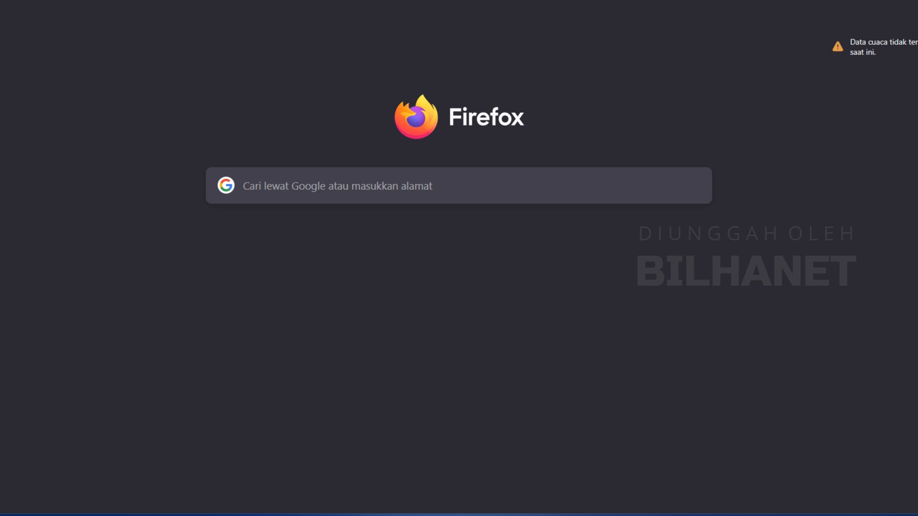
- Run a Google search for 'tes' from the new tab
{"action": "key", "text": "ctrl+l"}
{"action": "type", "text": "tes"}
{"action": "key", "text": "Return"}
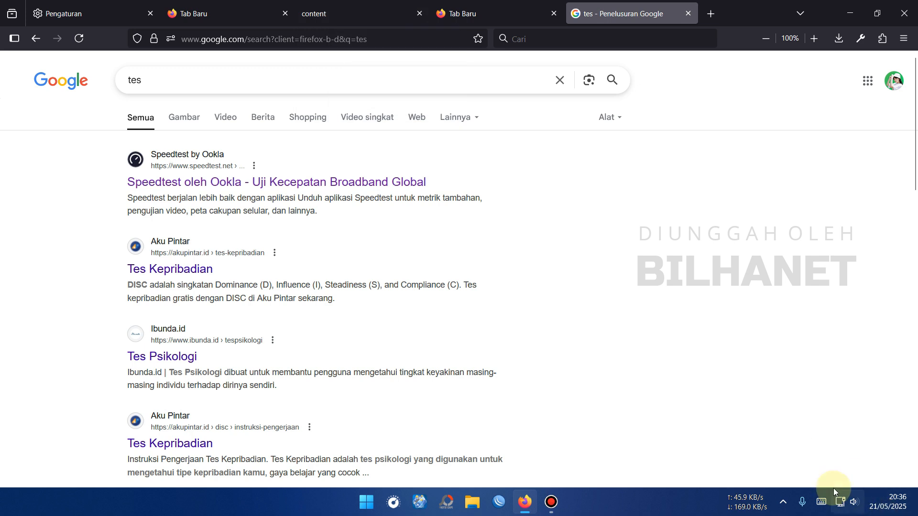
- Log out of the router admin and check the current Wi-Fi connection
{"action": "left_click", "coordinate": [306, 10]}
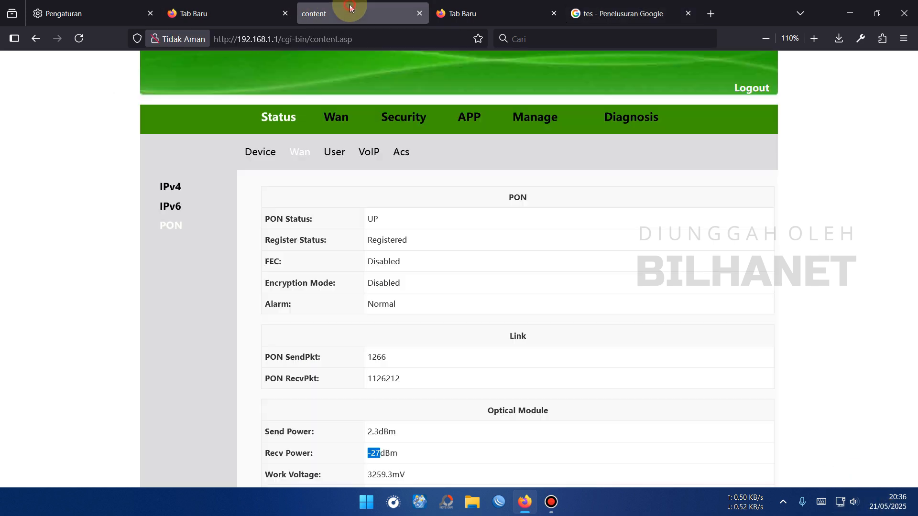
{"action": "left_click", "coordinate": [761, 90]}
{"action": "left_click", "coordinate": [841, 502]}
{"action": "left_click", "coordinate": [756, 310]}
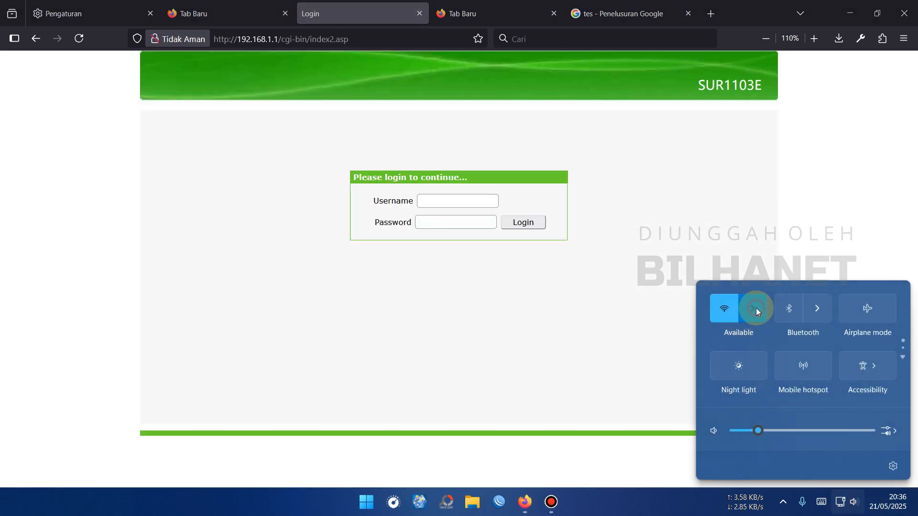
{"action": "left_click", "coordinate": [782, 352]}
{"action": "left_click", "coordinate": [864, 410]}
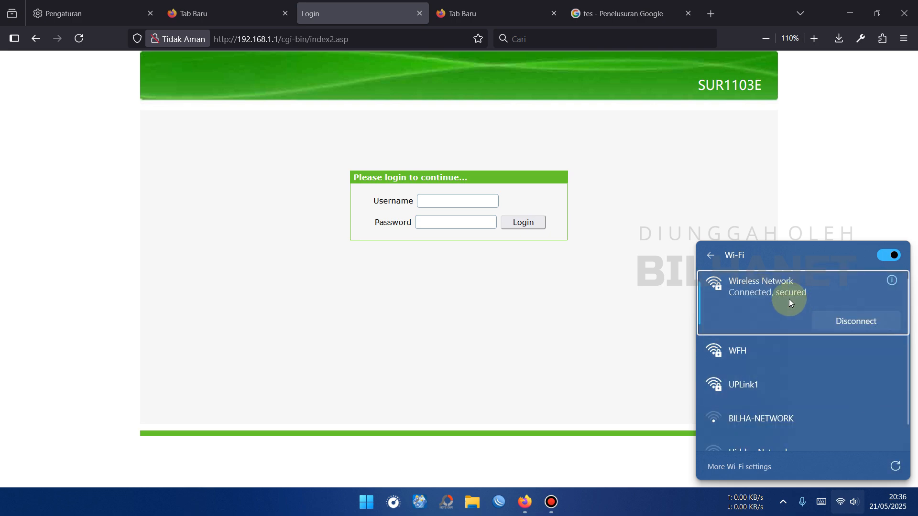
- Change the Google search to 'test' and run it
{"action": "left_click", "coordinate": [636, 10]}
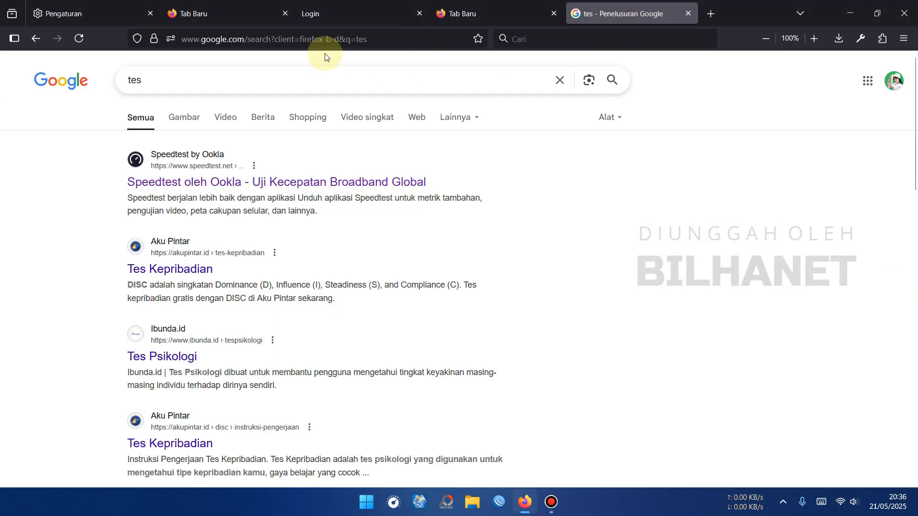
{"action": "left_click", "coordinate": [213, 78]}
{"action": "type", "text": "t"}
{"action": "key", "text": "Return"}
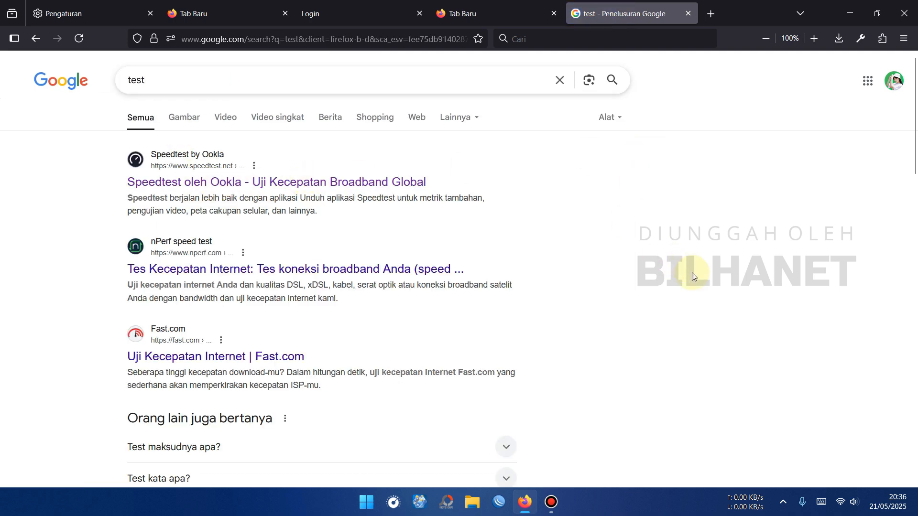
- Refresh the Windows list of available Wi-Fi networks
{"action": "left_click", "coordinate": [840, 502]}
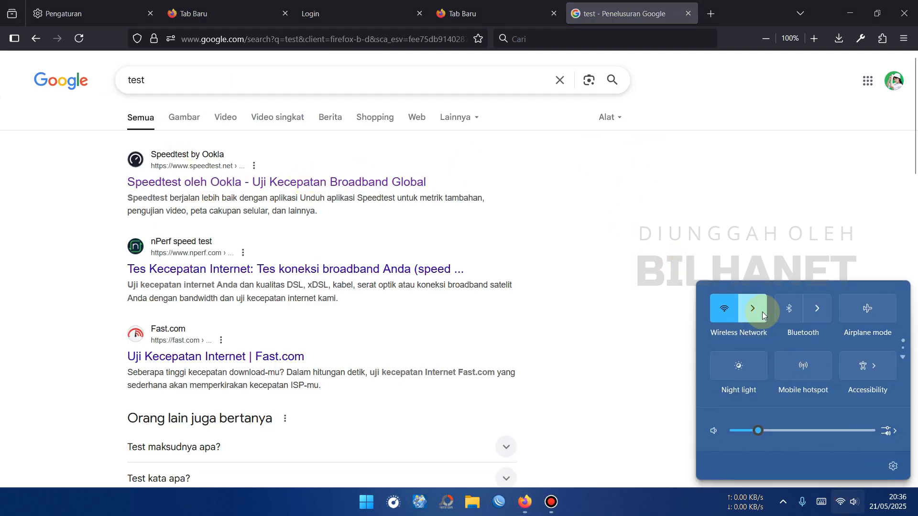
{"action": "left_click", "coordinate": [762, 312]}
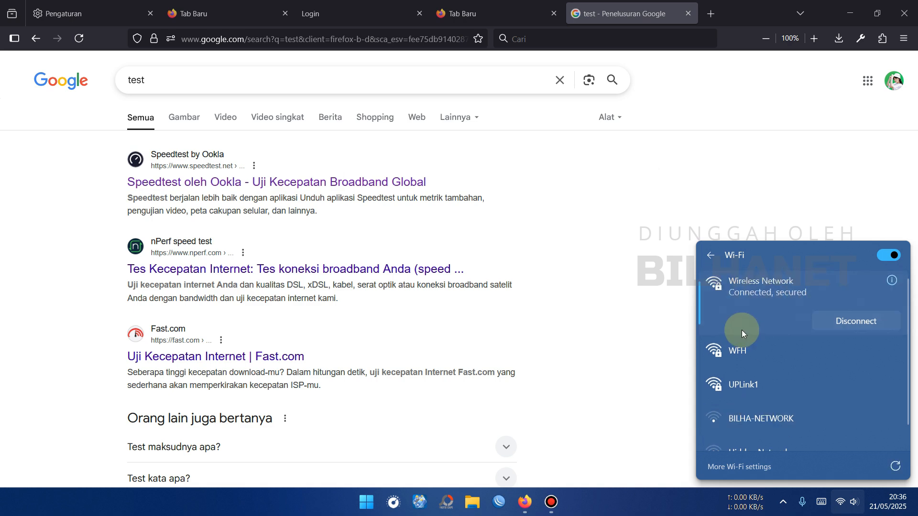
{"action": "scroll", "coordinate": [764, 329], "scroll_direction": "down", "scroll_amount": 1}
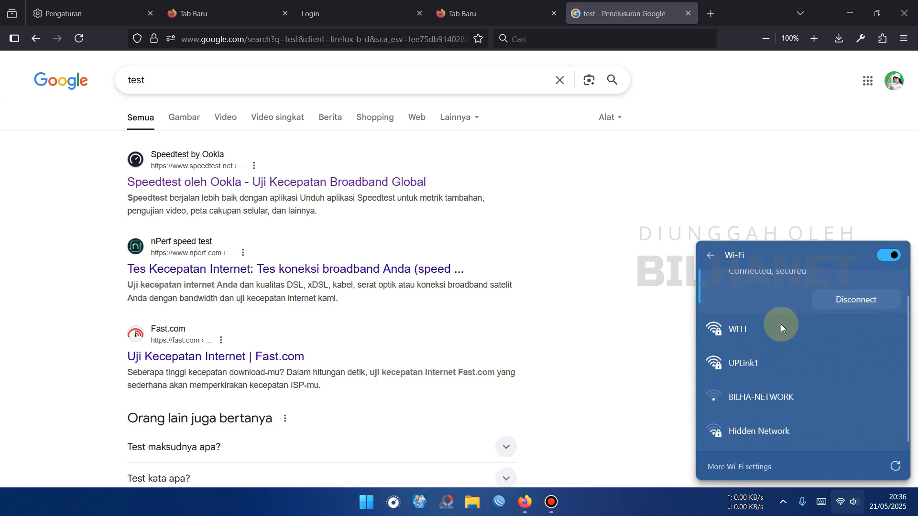
{"action": "left_click", "coordinate": [895, 468]}
- Log back in to the ONT admin as admin after checking the Wi-Fi list
{"action": "left_click", "coordinate": [357, 5]}
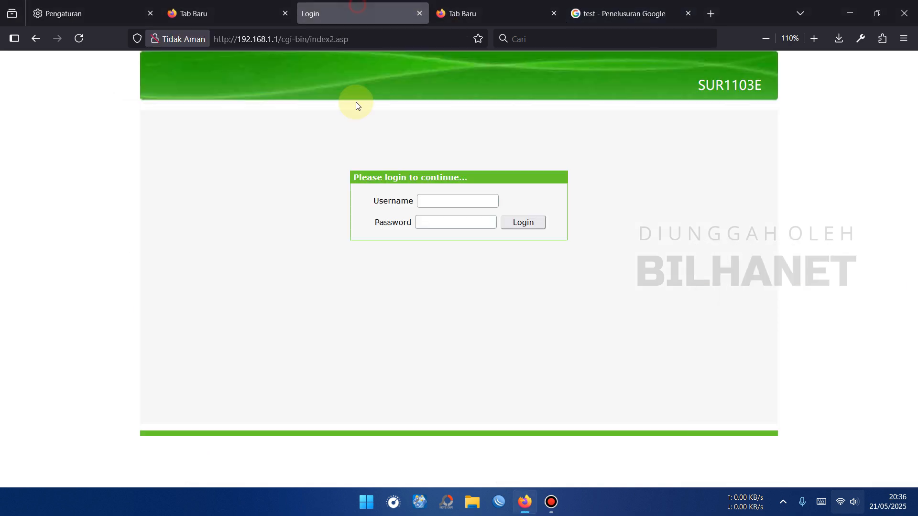
{"action": "left_click", "coordinate": [834, 497]}
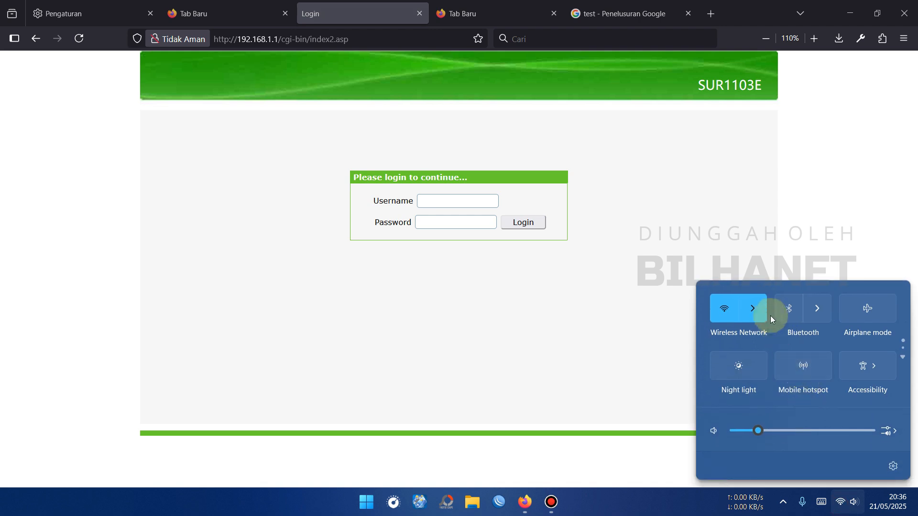
{"action": "left_click", "coordinate": [764, 309]}
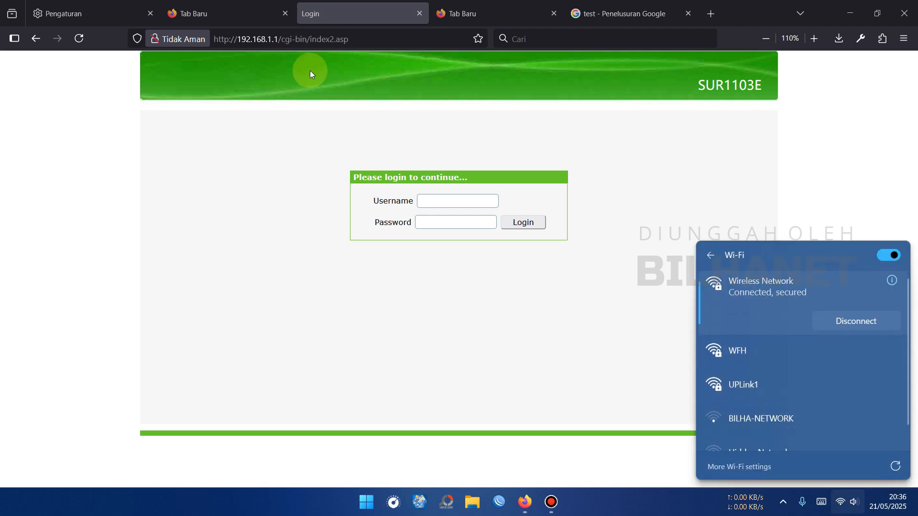
{"action": "left_click", "coordinate": [453, 202]}
{"action": "type", "text": "a"}
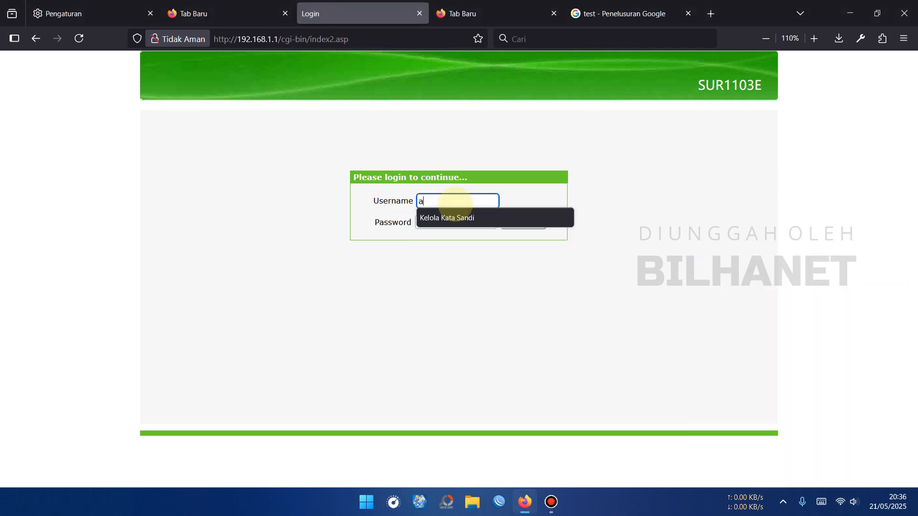
{"action": "type", "text": "dmin"}
{"action": "key", "text": "Tab"}
{"action": "type", "text": "admin"}
{"action": "key", "text": "Return"}
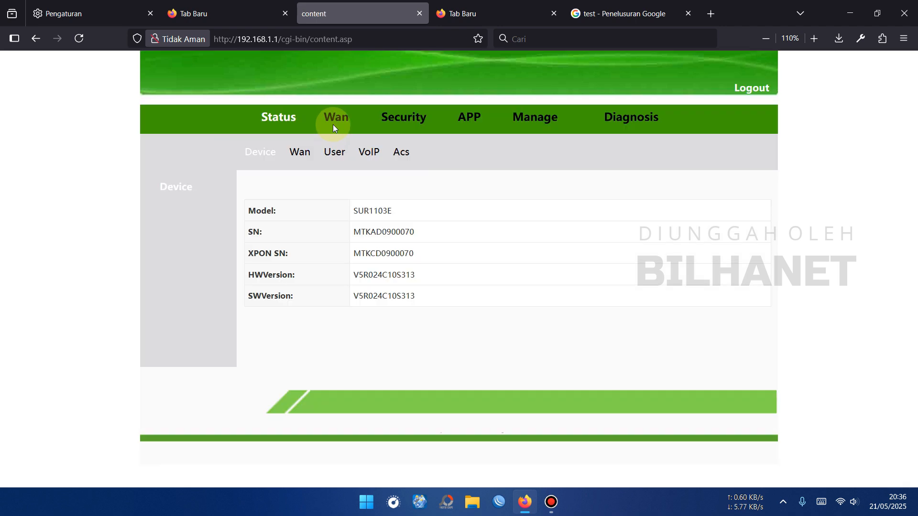
- On Wan > Wlan, apply SSID2 'Wireless Hotspot' with SSID Enabled and Security None
{"action": "left_click", "coordinate": [337, 123]}
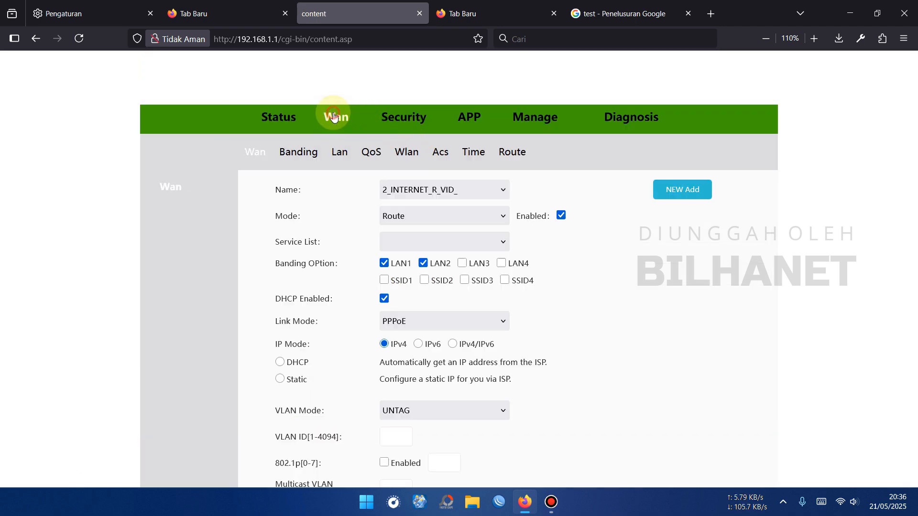
{"action": "left_click", "coordinate": [407, 152]}
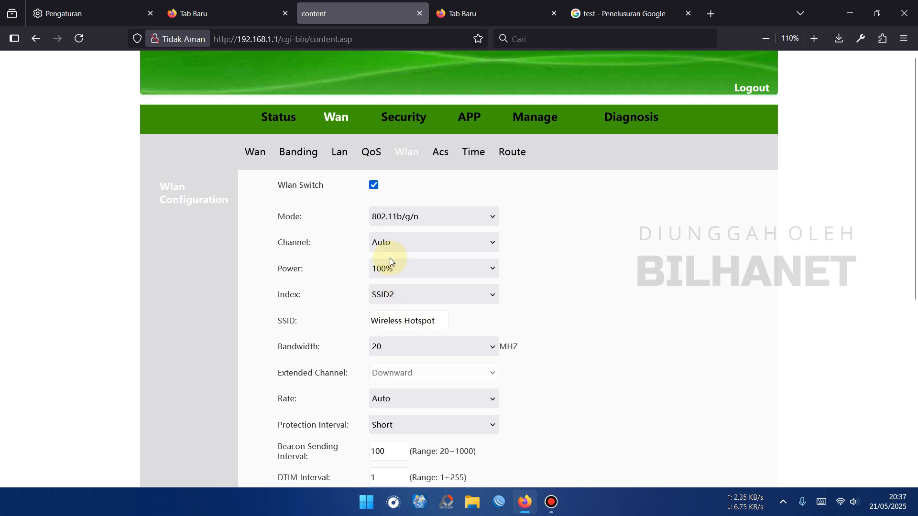
{"action": "scroll", "coordinate": [271, 327], "scroll_direction": "down", "scroll_amount": 3}
{"action": "left_click_drag", "start_coordinate": [278, 337], "coordinate": [372, 336]}
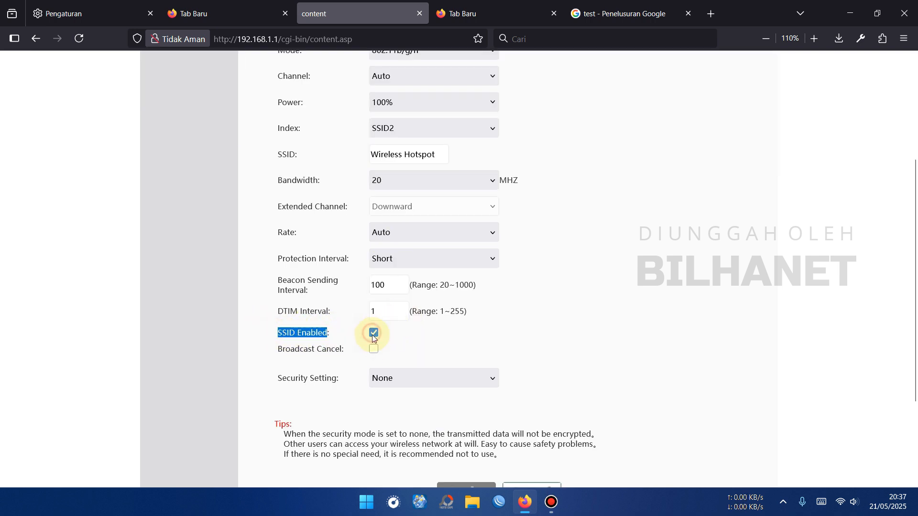
{"action": "scroll", "coordinate": [370, 349], "scroll_direction": "down", "scroll_amount": 2}
{"action": "left_click", "coordinate": [481, 421]}
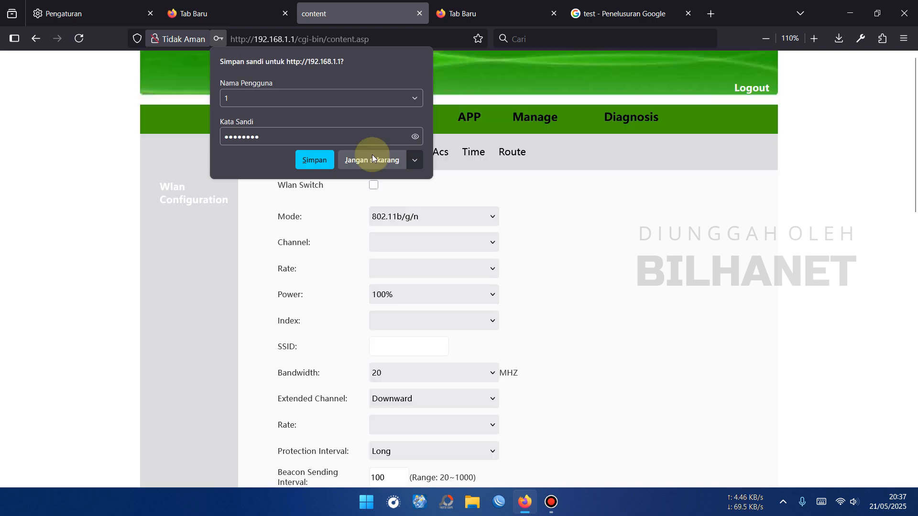
- Confirm Wireless Hotspot appears among Wi-Fi networks, then log out of the admin
{"action": "key", "text": "super+a"}
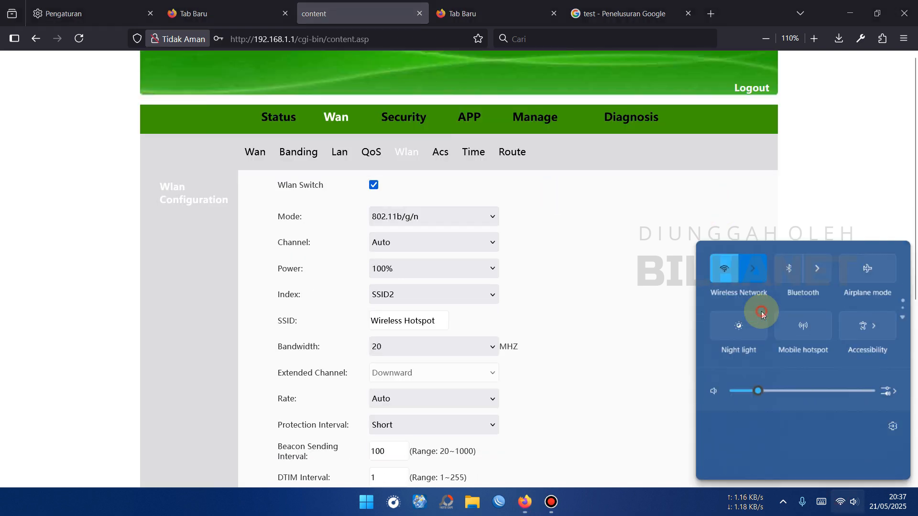
{"action": "left_click", "coordinate": [761, 311]}
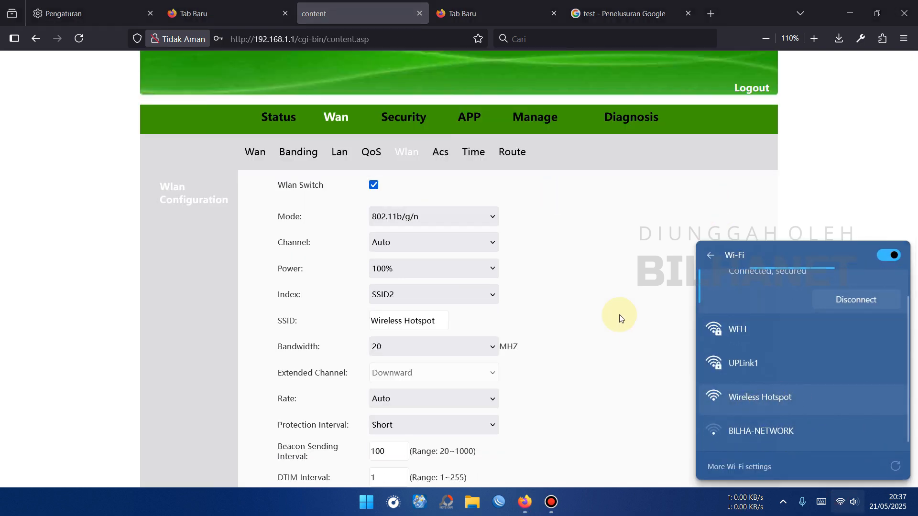
{"action": "left_click", "coordinate": [619, 283]}
{"action": "left_click", "coordinate": [765, 93]}
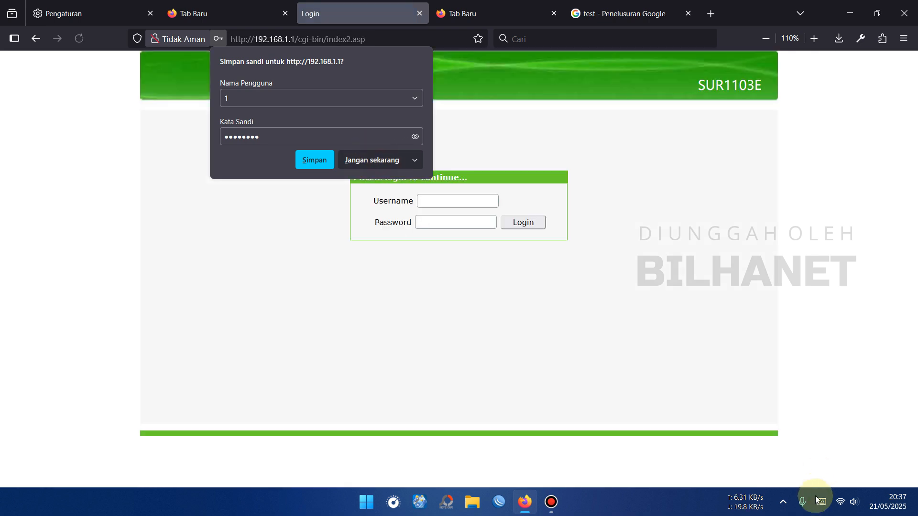
- Connect the PC to the open Wireless Hotspot network
{"action": "left_click", "coordinate": [836, 497]}
{"action": "left_click", "coordinate": [759, 308]}
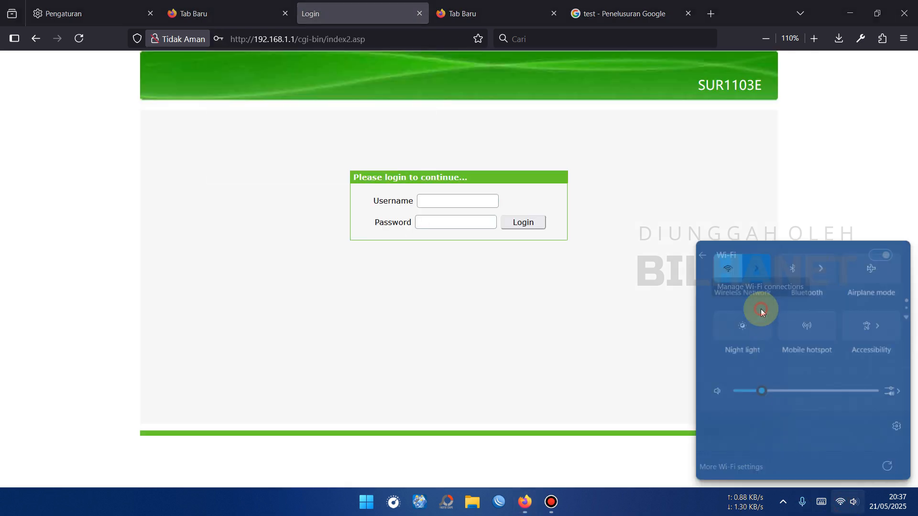
{"action": "scroll", "coordinate": [761, 315], "scroll_direction": "down", "scroll_amount": 1}
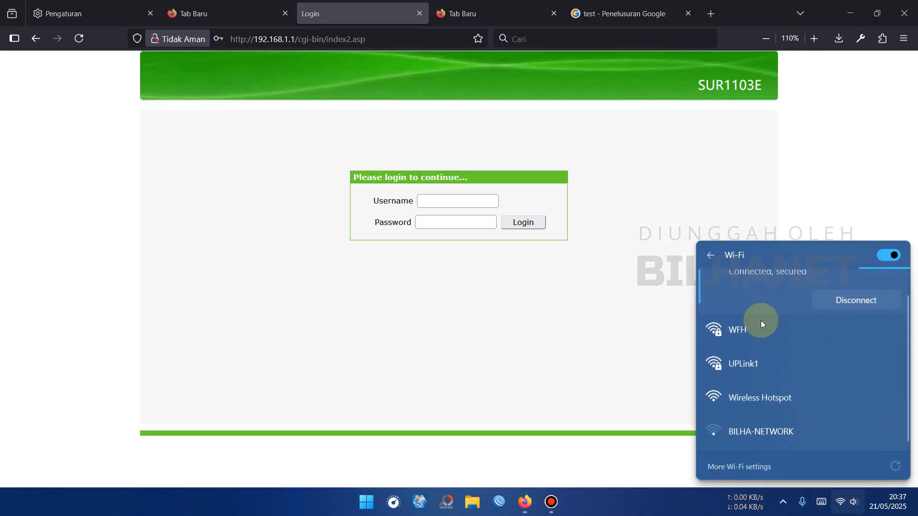
{"action": "left_click", "coordinate": [797, 399]}
{"action": "left_click", "coordinate": [826, 435]}
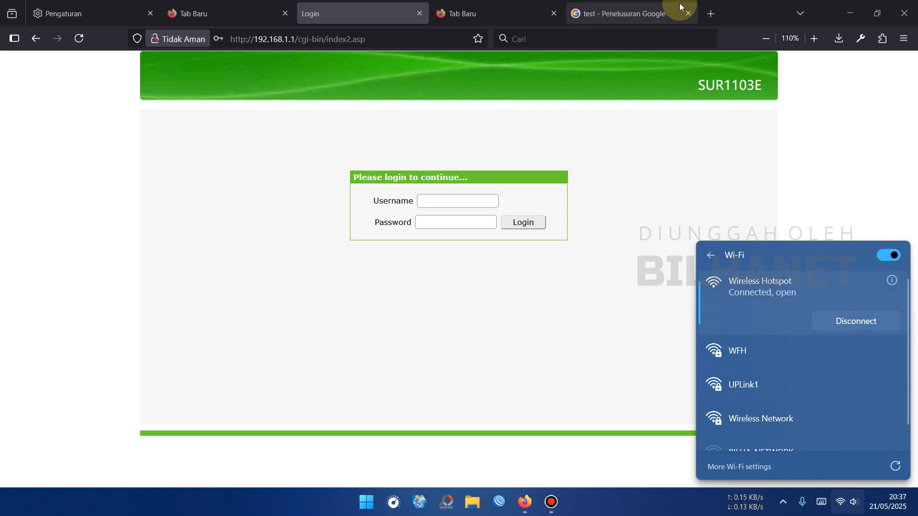
- Load masukwifi.net in a new tab and log out of the hotspot session
{"action": "left_click", "coordinate": [710, 15]}
{"action": "type", "text": "masu"}
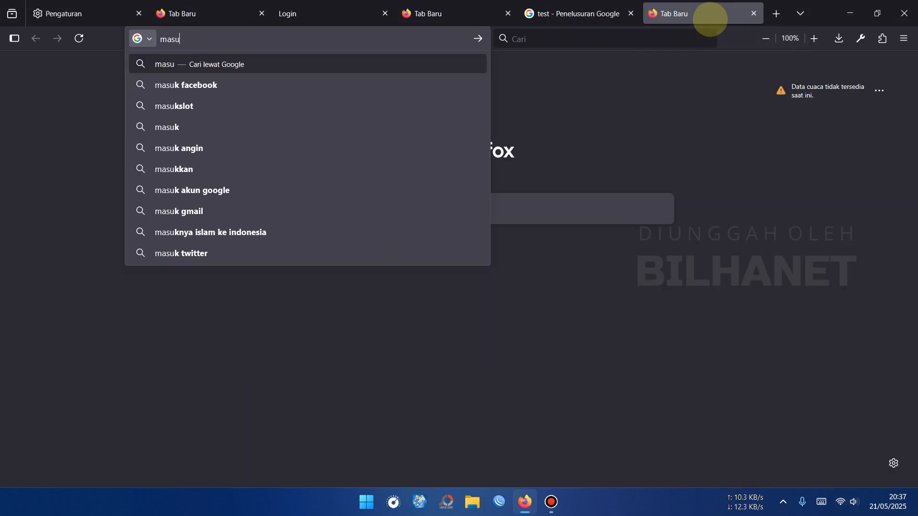
{"action": "type", "text": "kwifi."}
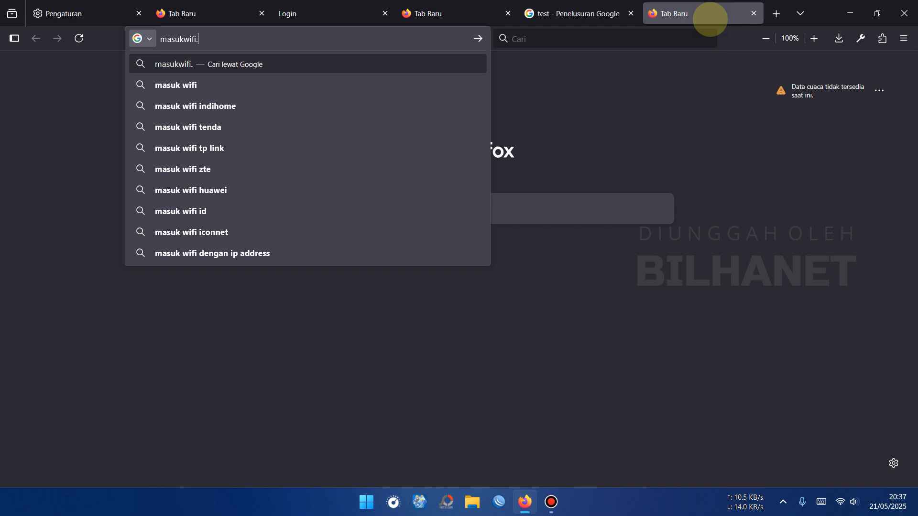
{"action": "type", "text": "net"}
{"action": "key", "text": "Return"}
{"action": "left_click", "coordinate": [471, 313]}
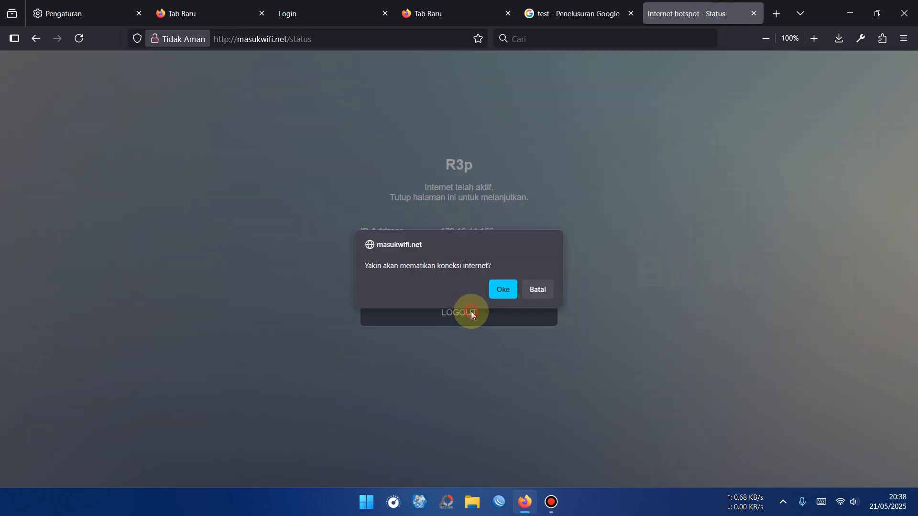
{"action": "left_click", "coordinate": [510, 294]}
- Reconnect to the open Wireless Hotspot network
{"action": "left_click", "coordinate": [840, 502]}
{"action": "left_click", "coordinate": [776, 290]}
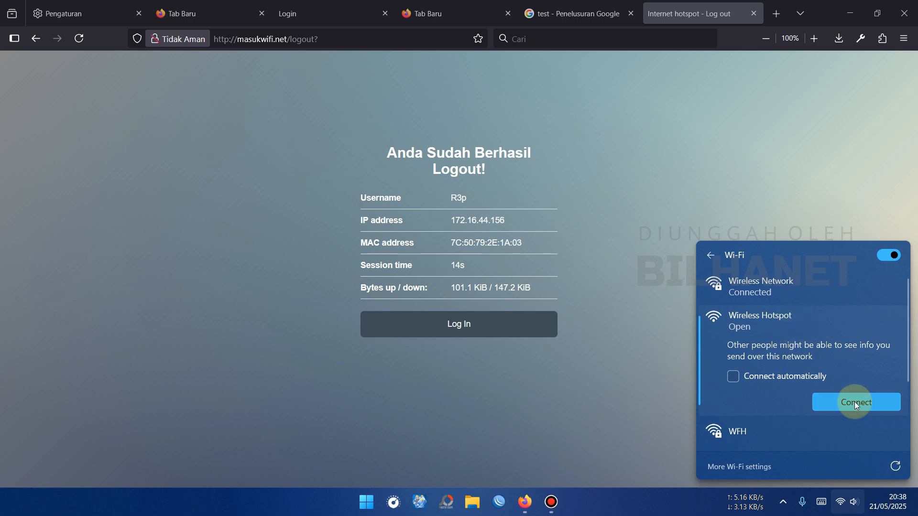
{"action": "left_click", "coordinate": [855, 401]}
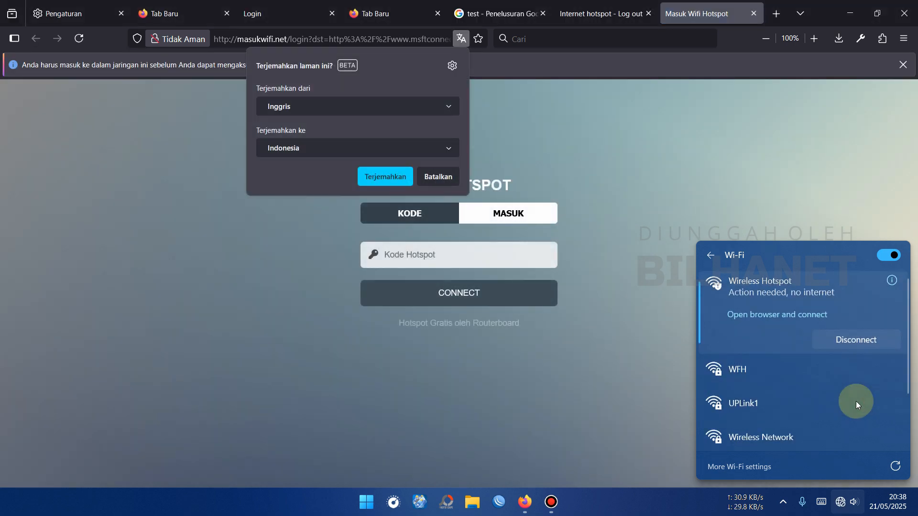
- Switch the portal to username and password login and begin entering the username
{"action": "left_click", "coordinate": [533, 213]}
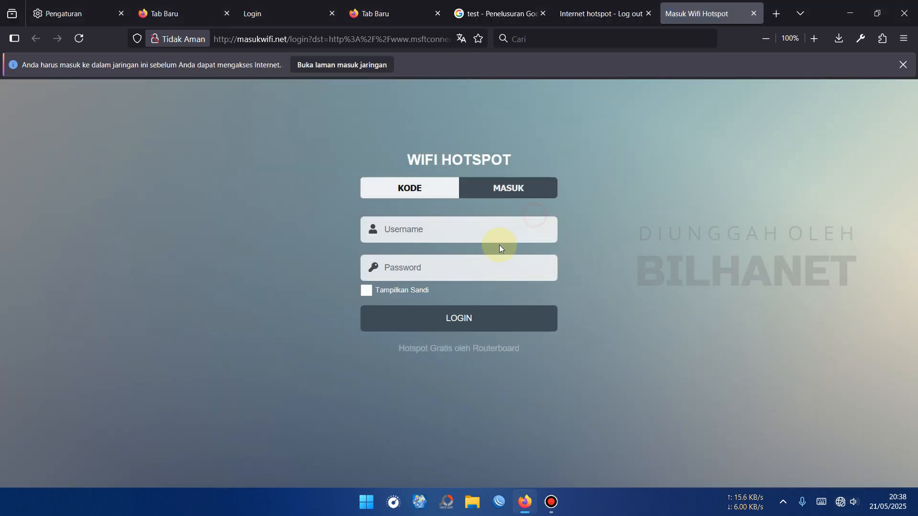
{"action": "left_click", "coordinate": [439, 226]}
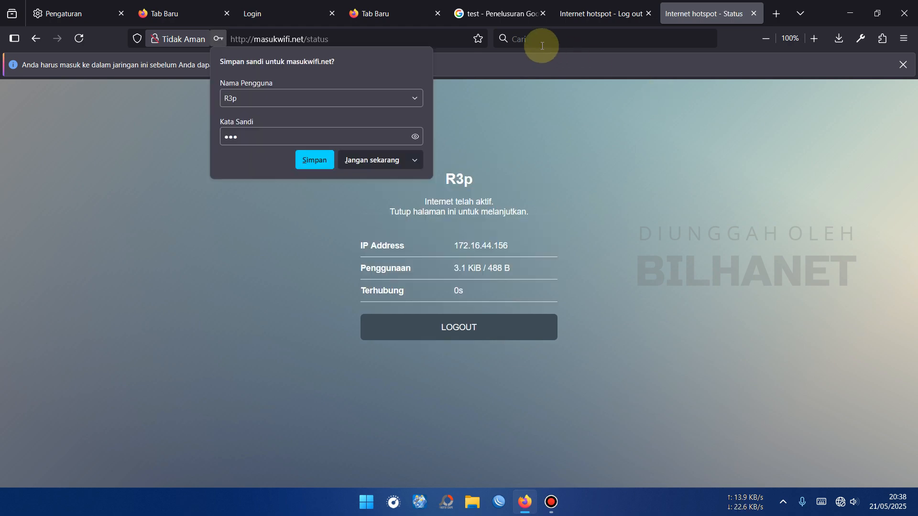
{"action": "left_click", "coordinate": [518, 17]}
- Search Google for 'testing' to confirm the hotspot's internet access
{"action": "left_click", "coordinate": [224, 84]}
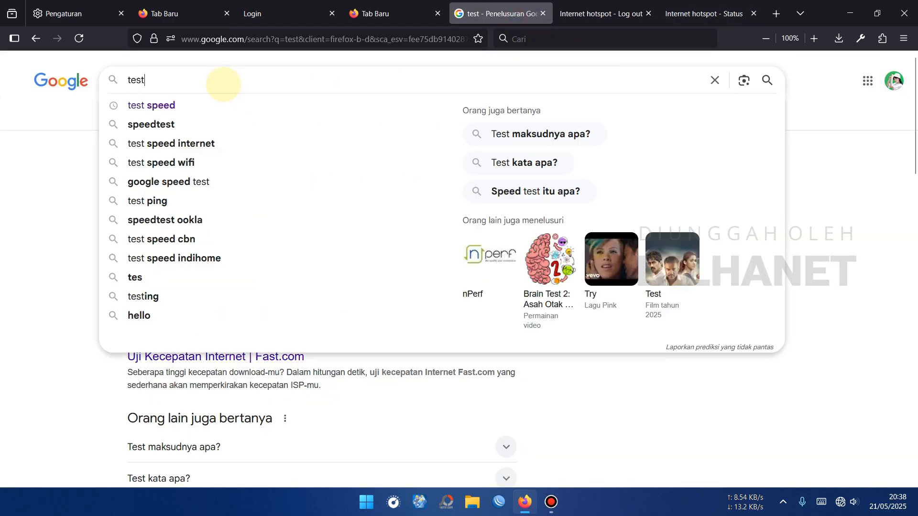
{"action": "type", "text": "ing"}
{"action": "key", "text": "Return"}
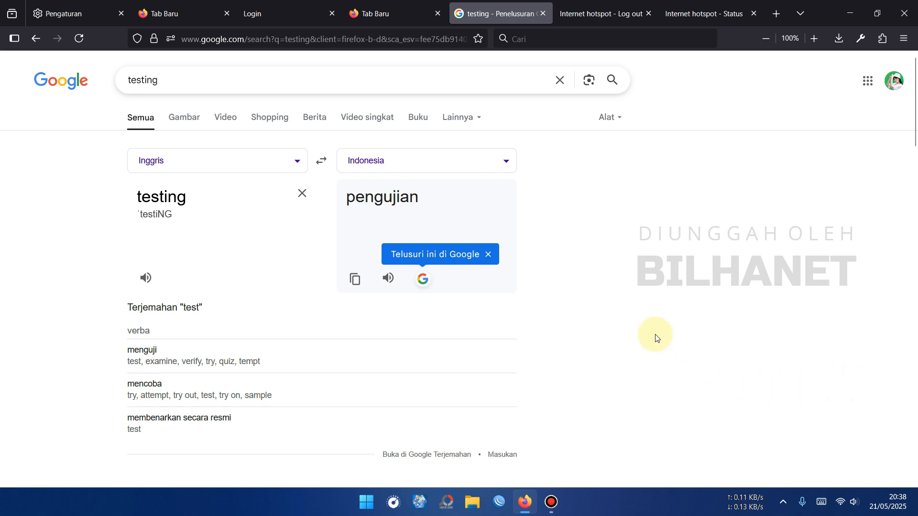
{"action": "left_click", "coordinate": [284, 25]}
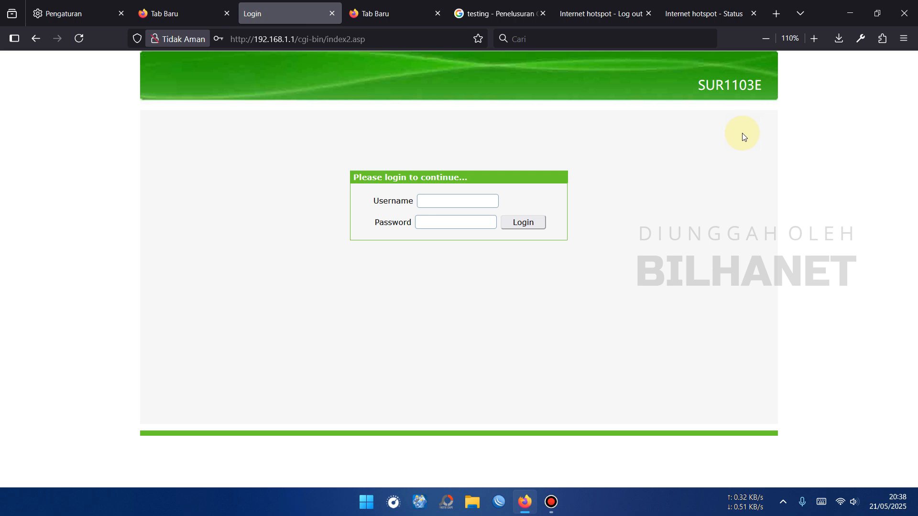
- Connect the laptop to the UPLink1 Wi-Fi network
{"action": "left_click", "coordinate": [842, 502]}
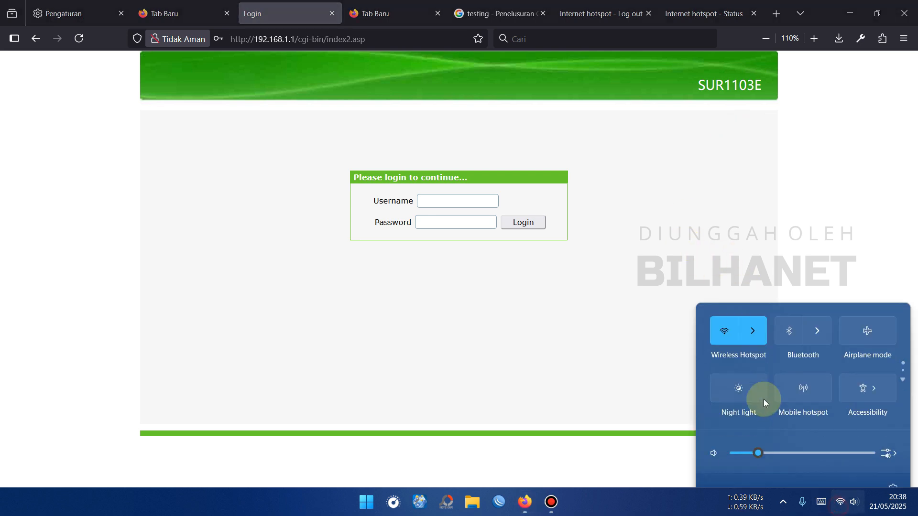
{"action": "left_click", "coordinate": [759, 315]}
{"action": "scroll", "coordinate": [766, 354], "scroll_direction": "down", "scroll_amount": 1}
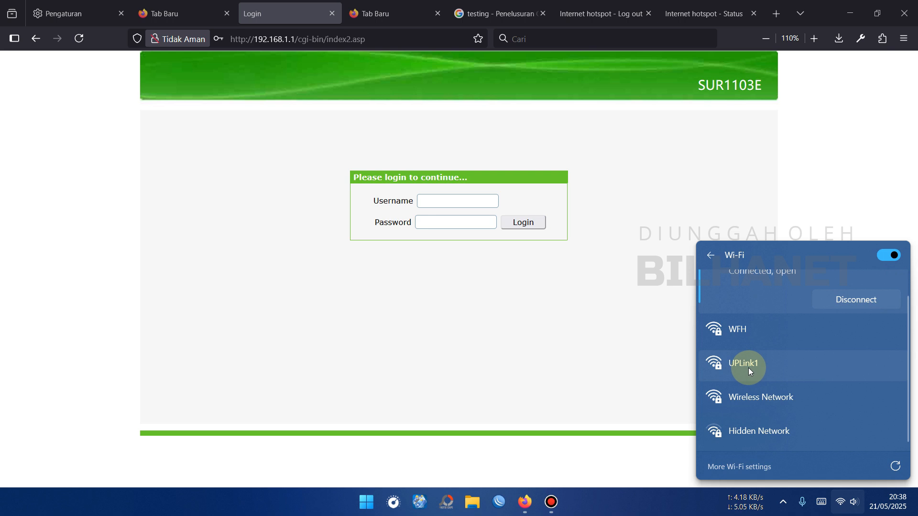
{"action": "left_click", "coordinate": [748, 369]}
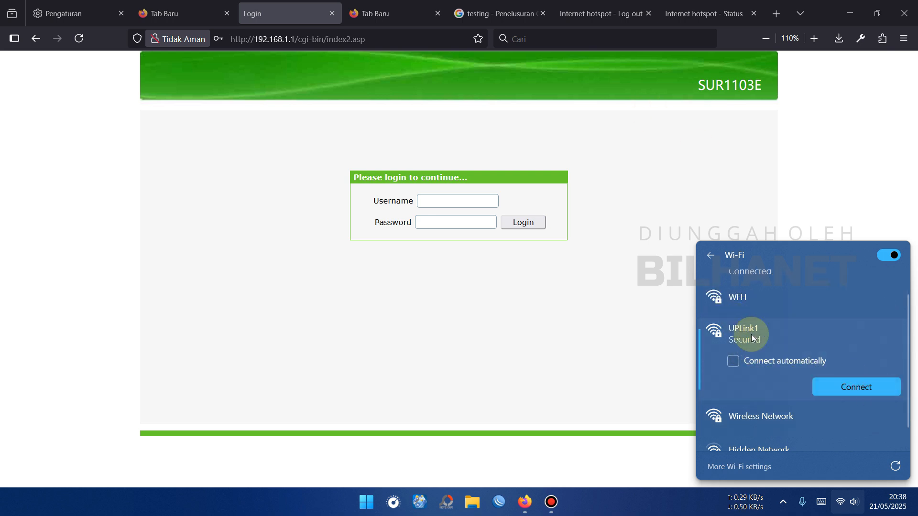
{"action": "left_click", "coordinate": [881, 387]}
{"action": "left_click", "coordinate": [401, 18]}
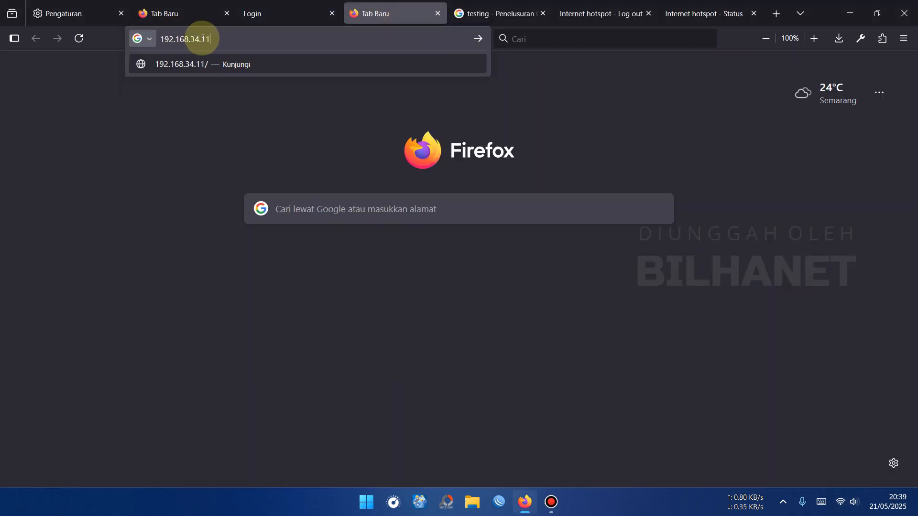
- Log in to the ONT remotely at 192.168.34.11, decline saving the password, then log out
{"action": "left_click", "coordinate": [248, 66]}
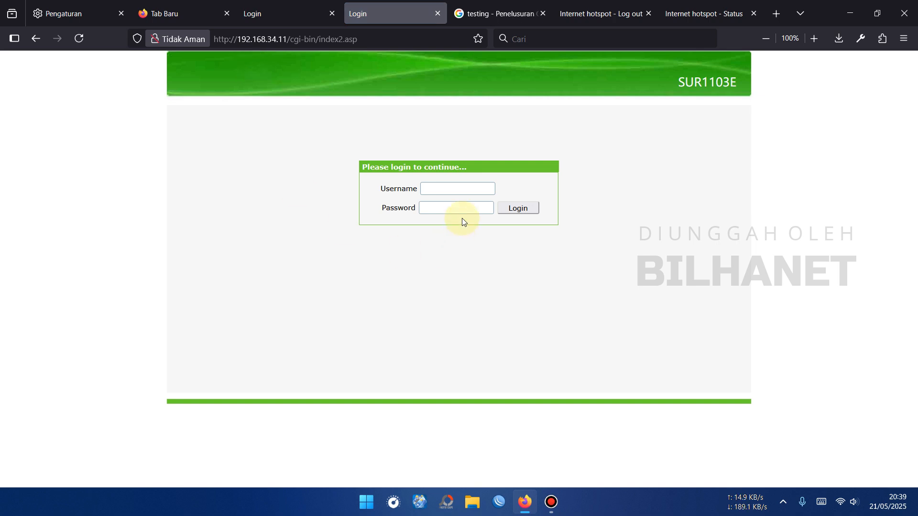
{"action": "left_click", "coordinate": [474, 192]}
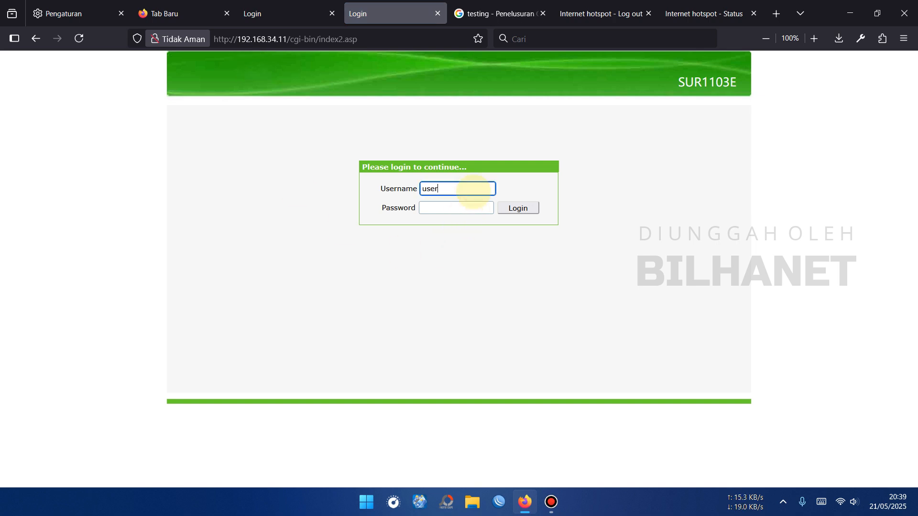
{"action": "key", "text": "Tab"}
{"action": "type", "text": "u"}
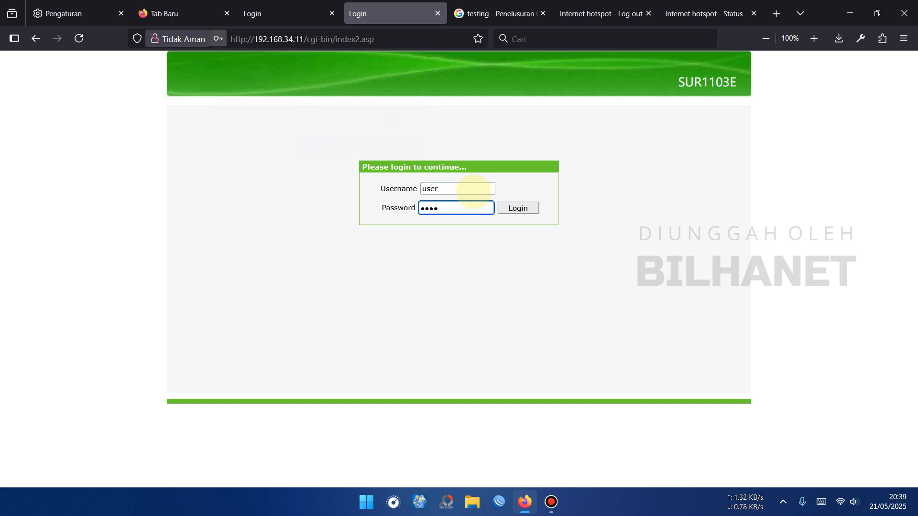
{"action": "key", "text": "Return"}
{"action": "left_click", "coordinate": [383, 157]}
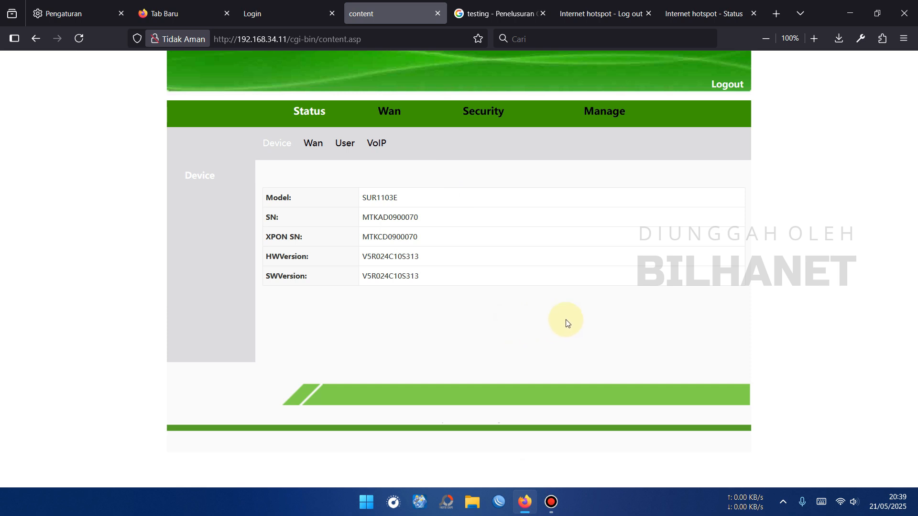
{"action": "left_click", "coordinate": [730, 84]}
{"action": "left_click", "coordinate": [499, 502]}
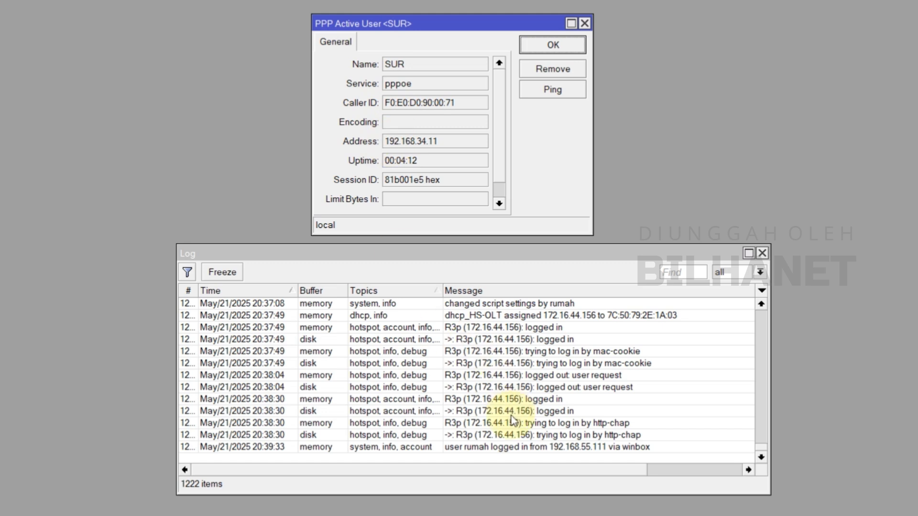
- Remove the ONT's active PPPoE session and review the terminating, disconnected, authenticated and connected log entries
{"action": "left_click", "coordinate": [552, 69]}
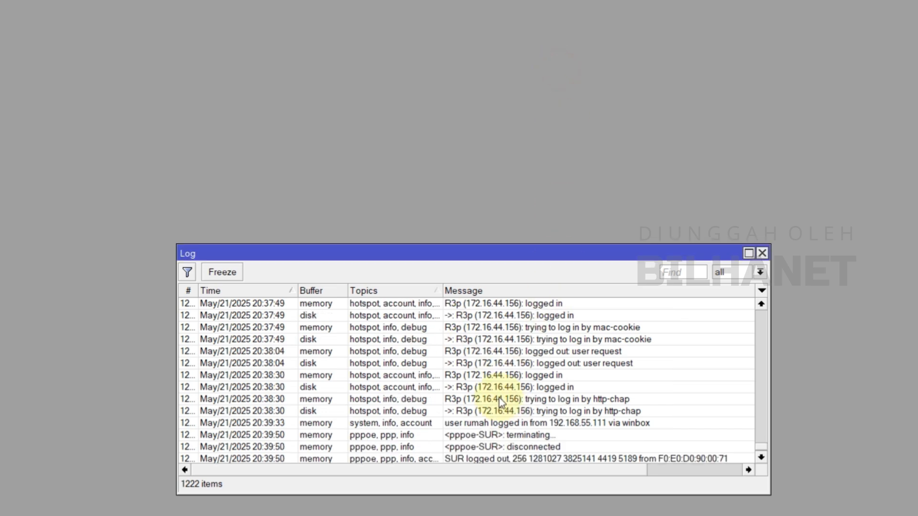
{"action": "left_click", "coordinate": [529, 427]}
{"action": "left_click", "coordinate": [544, 437]}
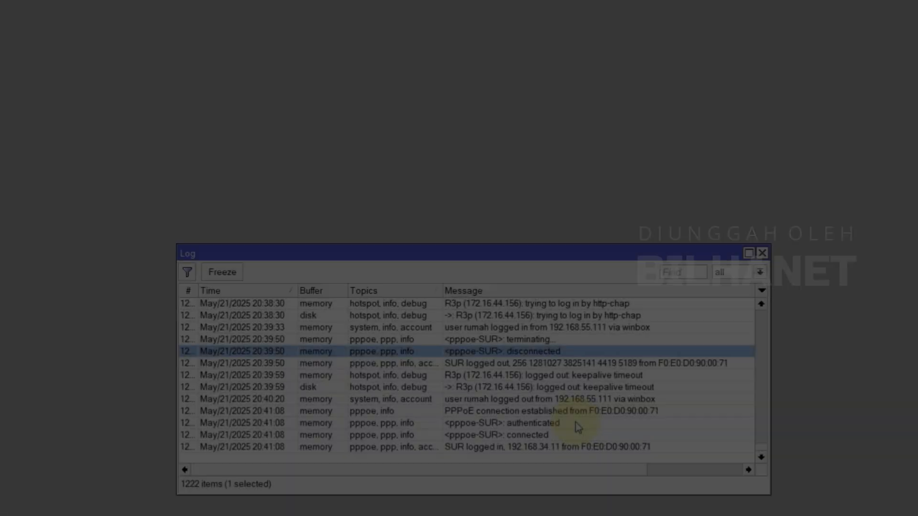
{"action": "left_click", "coordinate": [576, 423]}
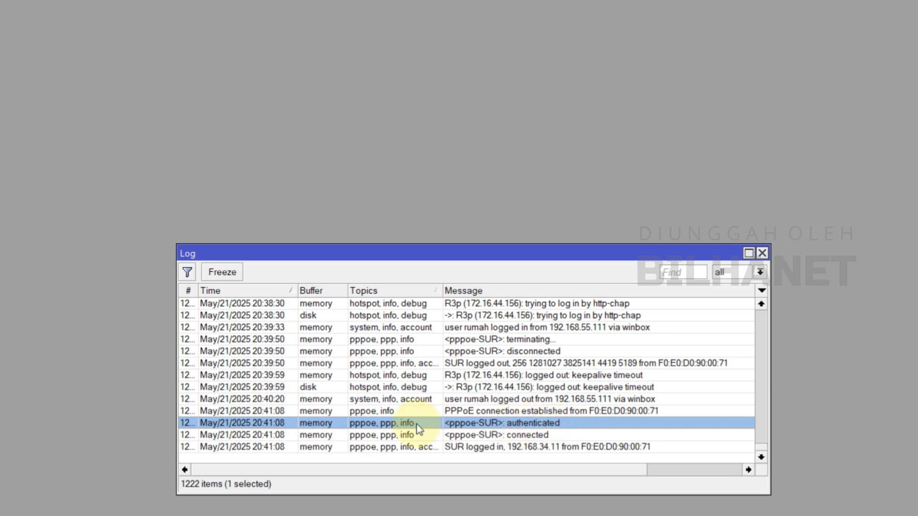
{"action": "left_click", "coordinate": [281, 339]}
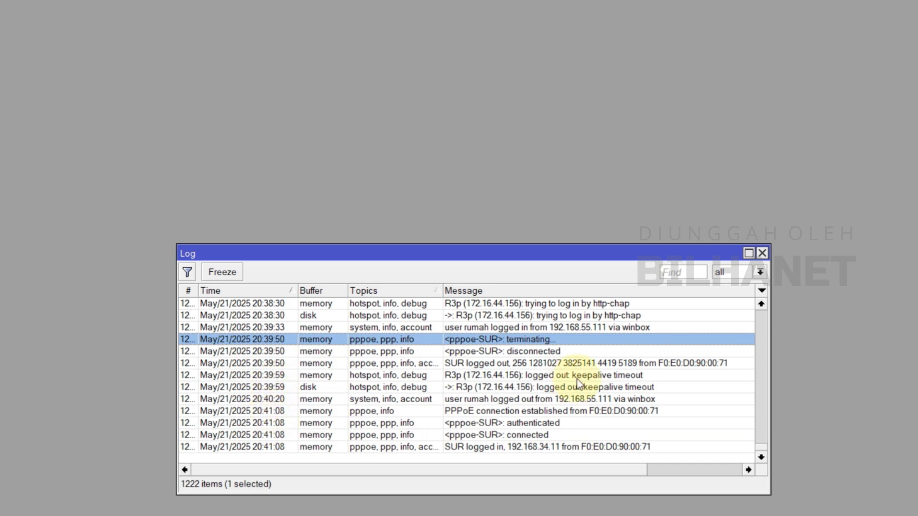
{"action": "left_click", "coordinate": [547, 435]}
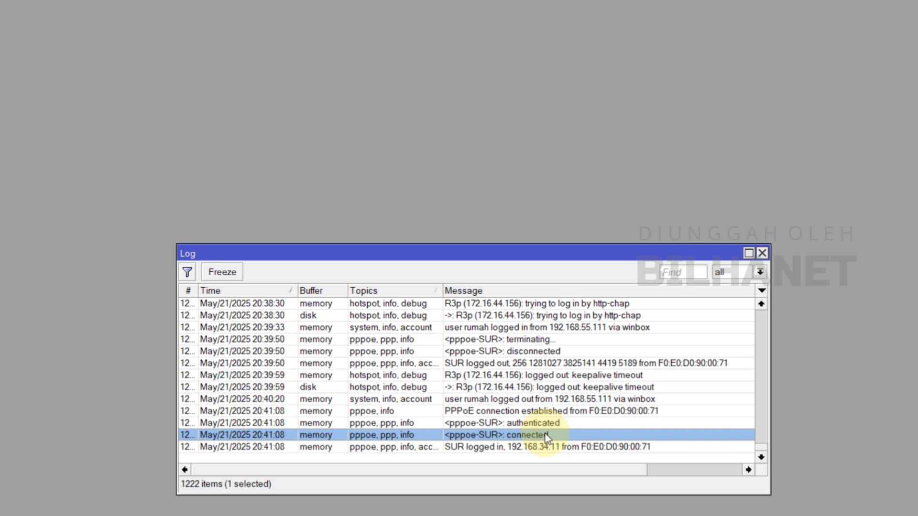